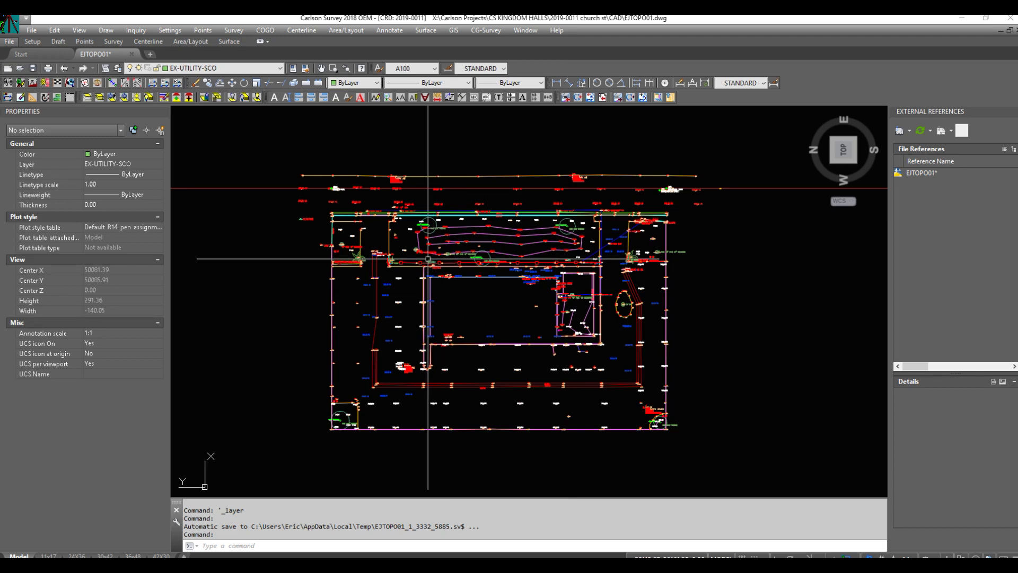
# Preview the 24X36 sheet layout and its north arrow block, then return to model space.
pyautogui.click(309, 249)
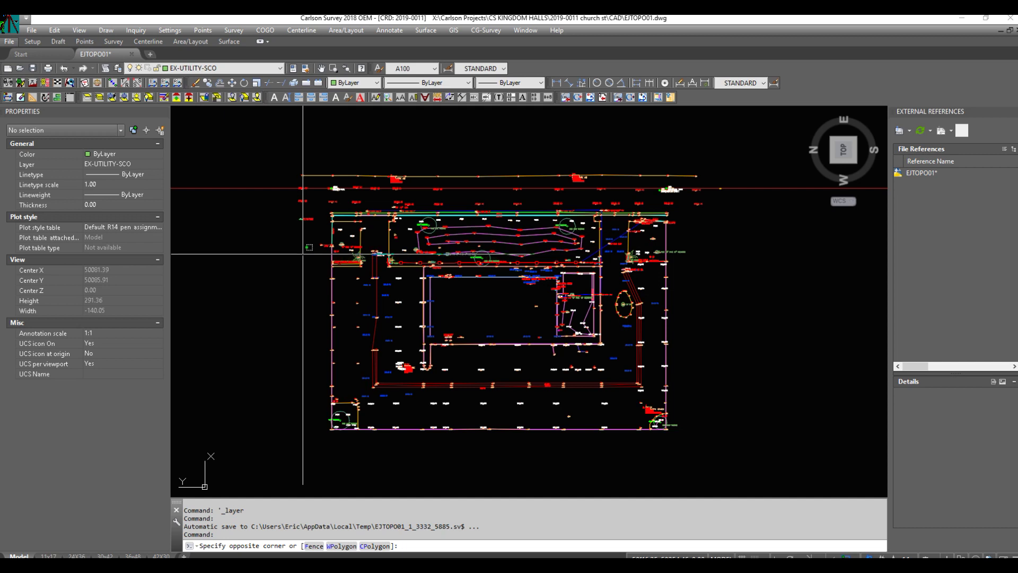
pyautogui.click(209, 493)
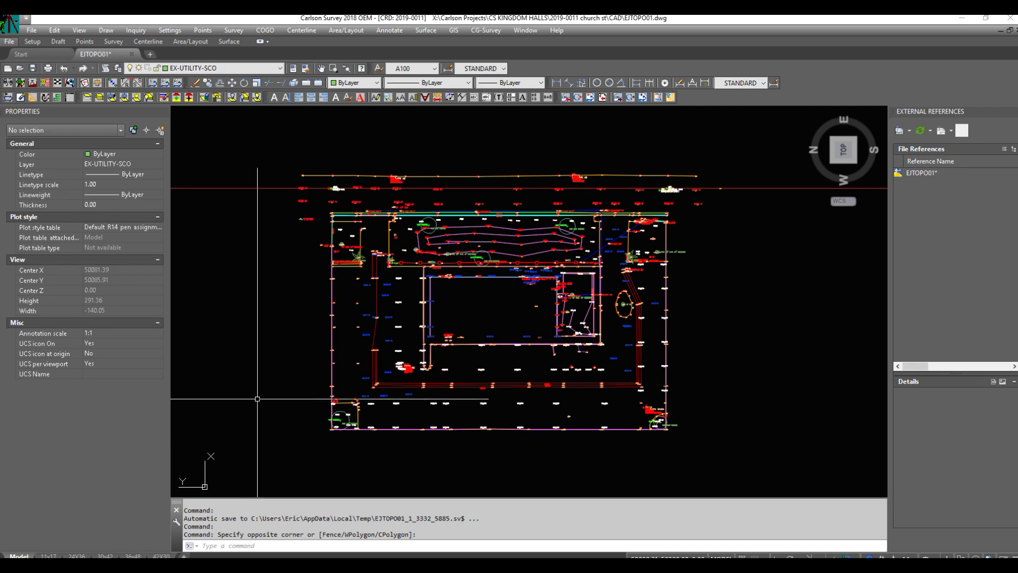
pyautogui.click(76, 556)
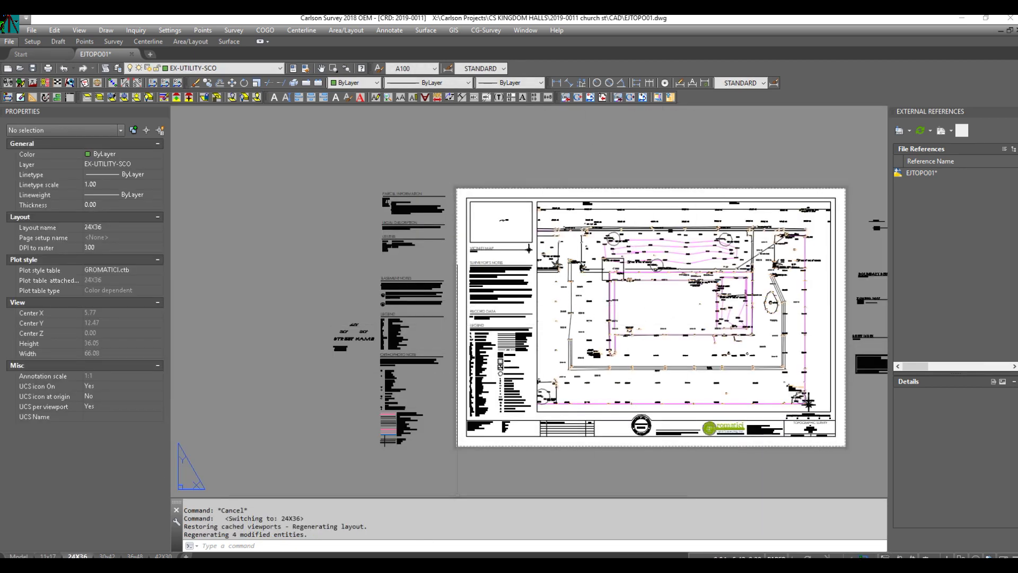
pyautogui.click(810, 402)
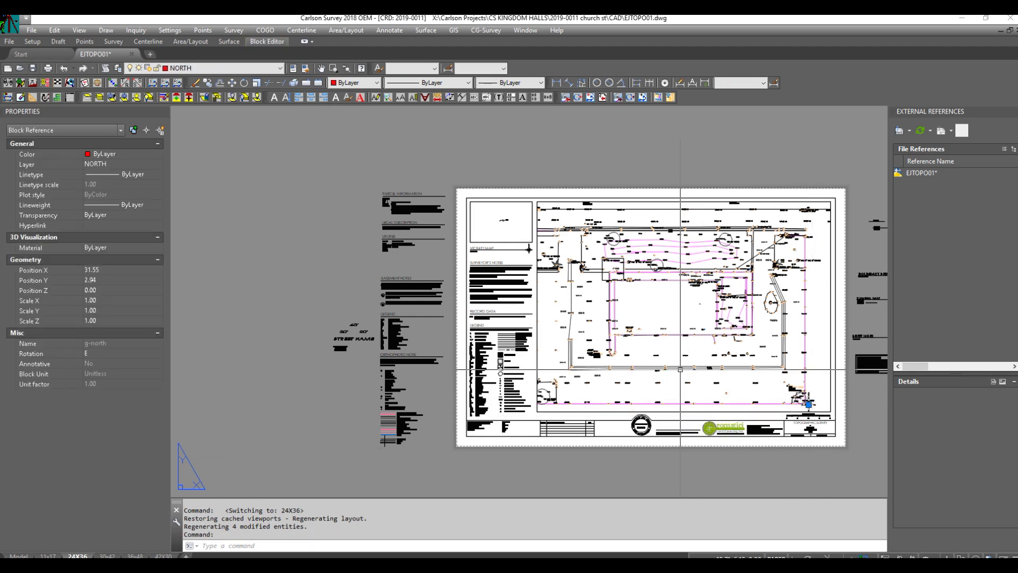
pyautogui.press('Escape')
pyautogui.press('Escape')
pyautogui.press('Escape')
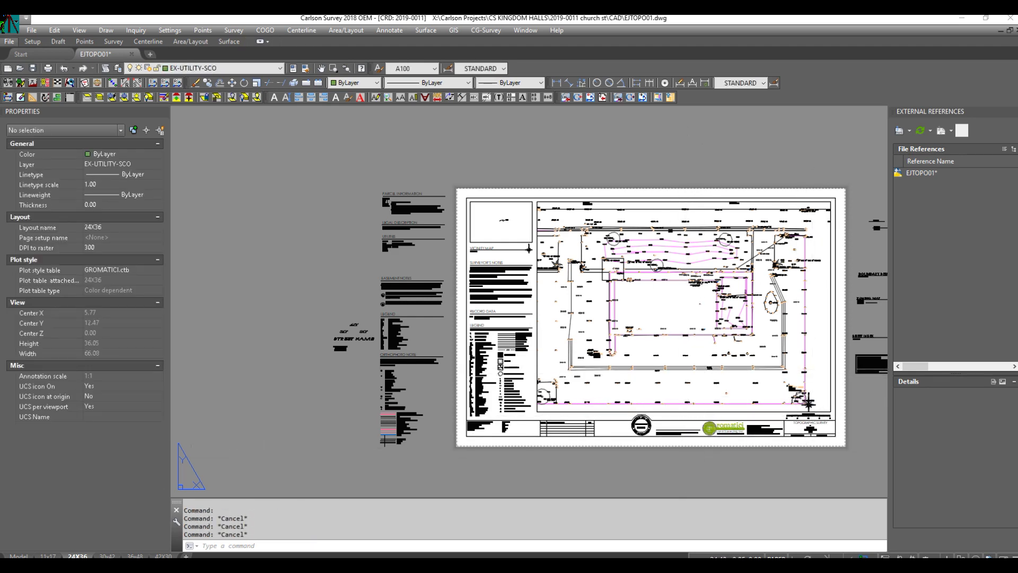
pyautogui.moveTo(111, 555)
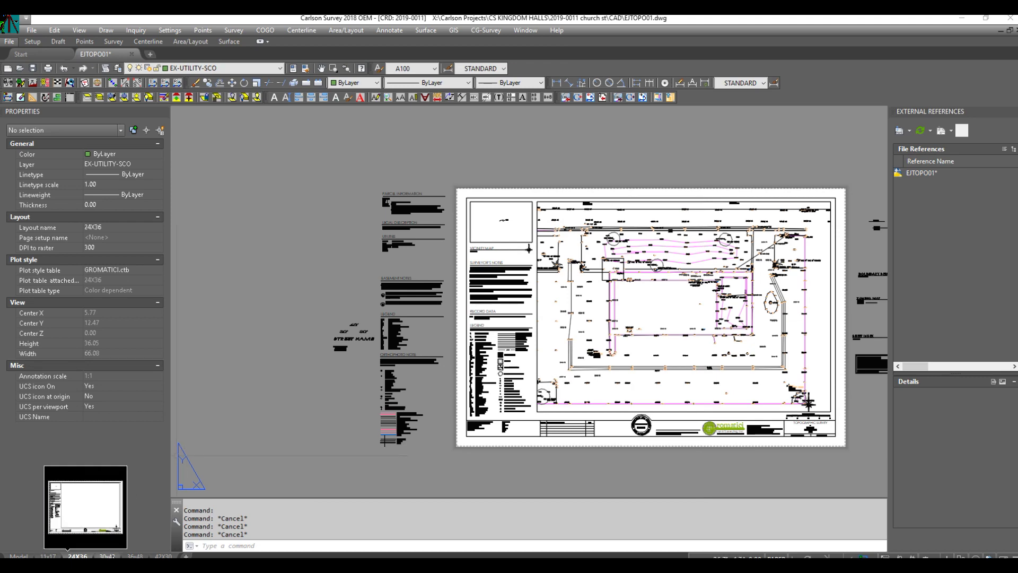
pyautogui.click(11, 556)
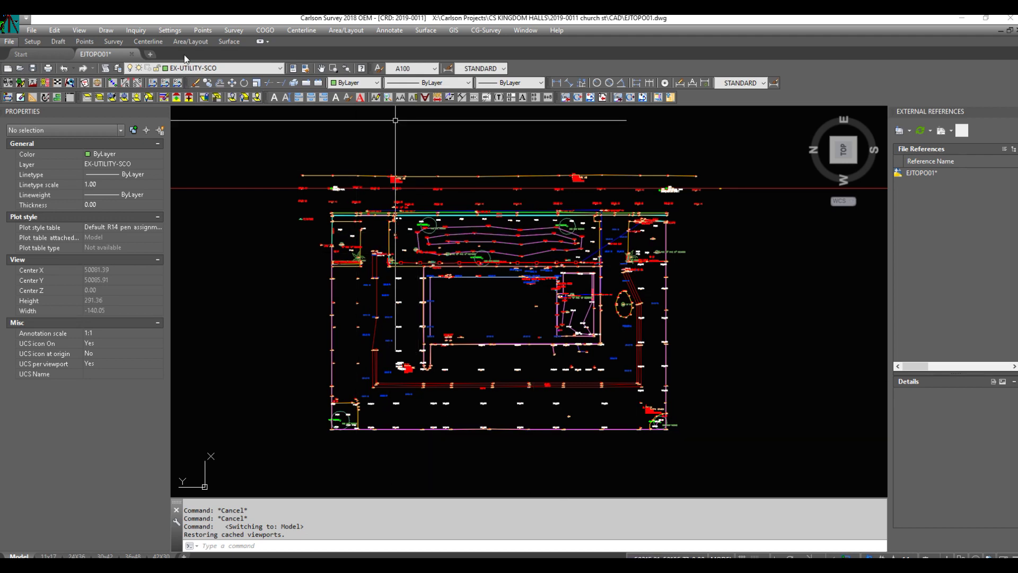
# Run Draw Field to Finish on points 1-8001, splitting all multiple codes.
pyautogui.click(234, 30)
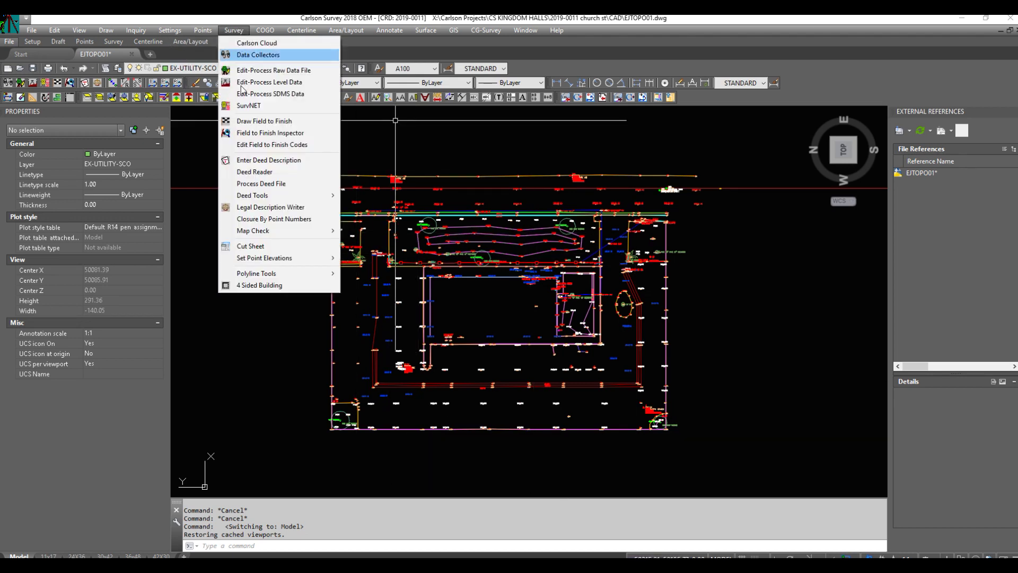
pyautogui.click(243, 122)
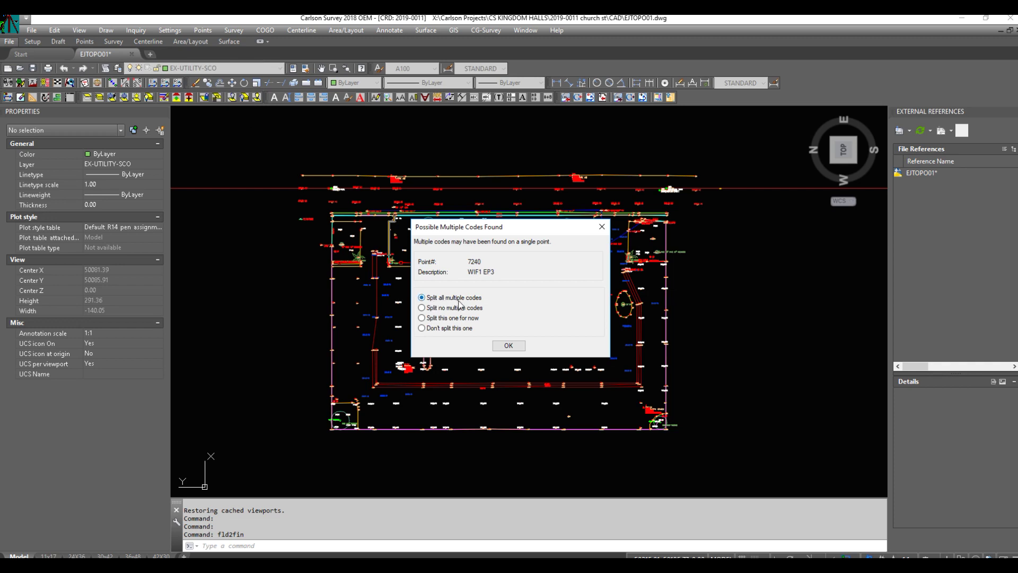
pyautogui.click(505, 346)
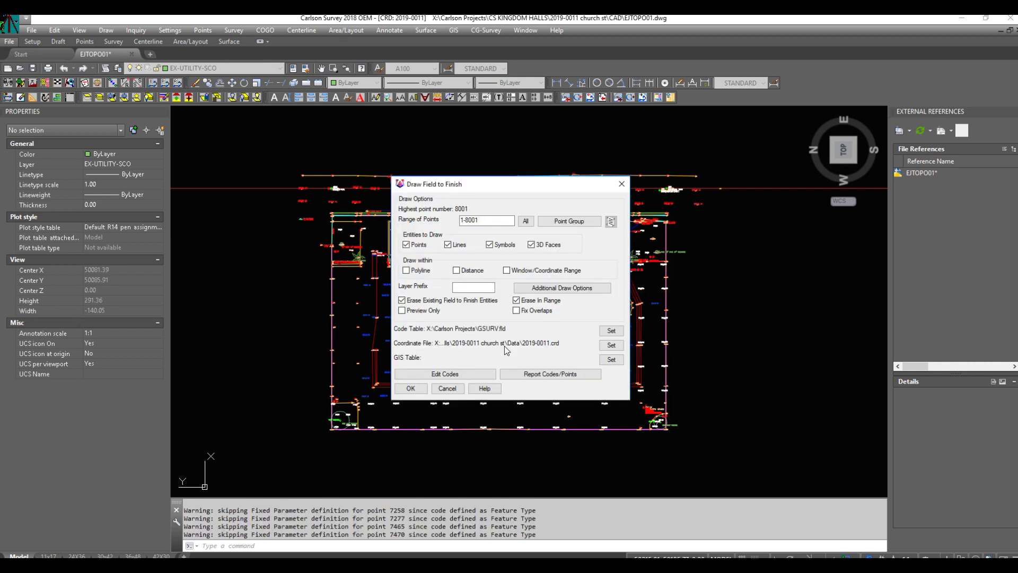
pyautogui.click(489, 219)
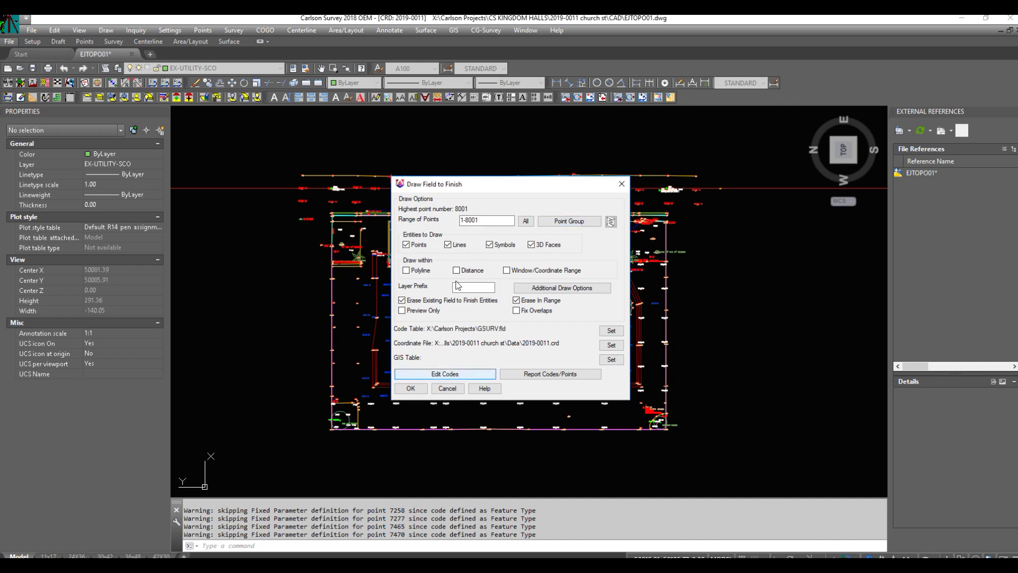
pyautogui.click(410, 389)
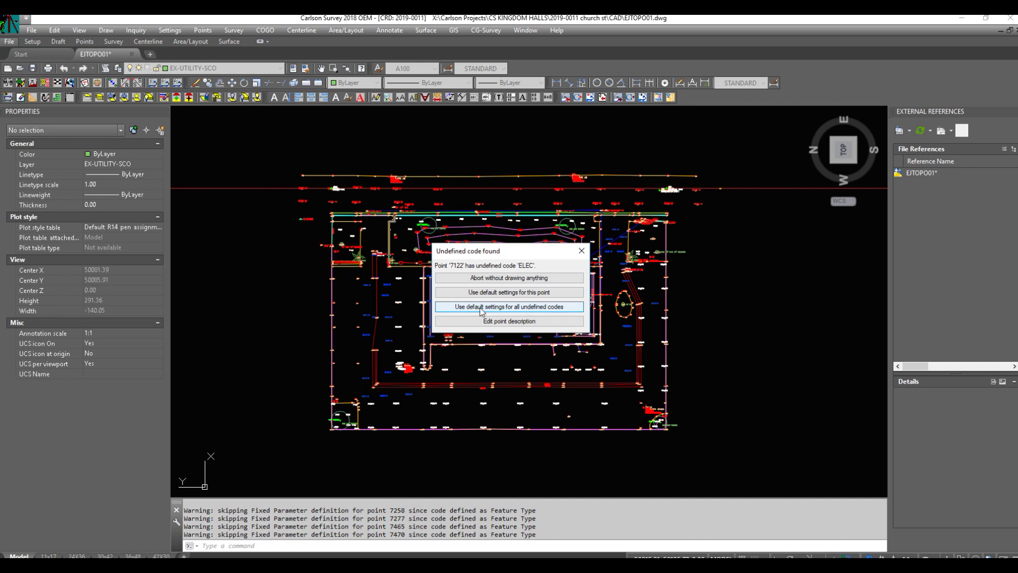
# Use default settings for all undefined codes and decline creating a tree table.
pyautogui.click(482, 311)
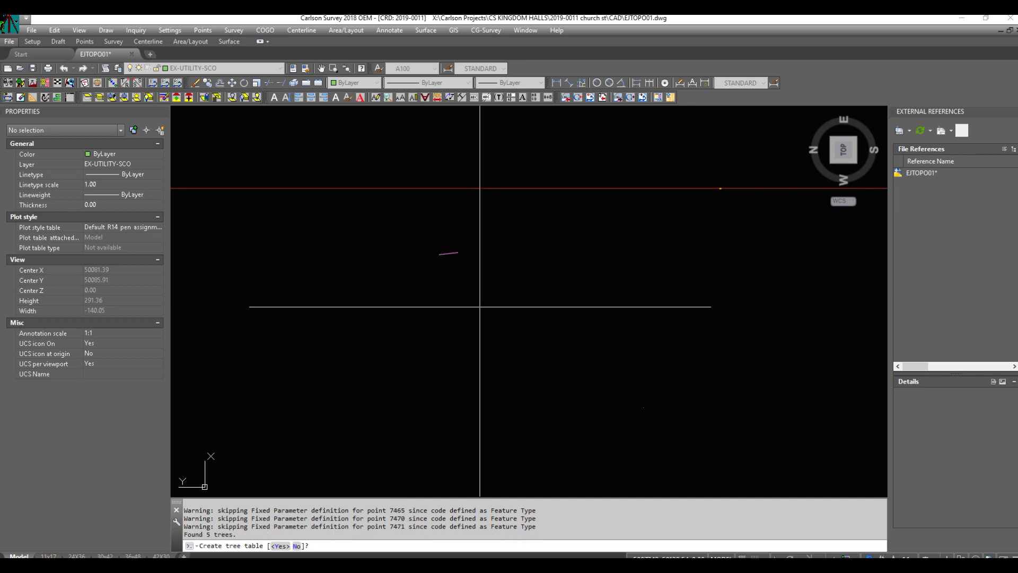
pyautogui.write('N')
pyautogui.press('Return')
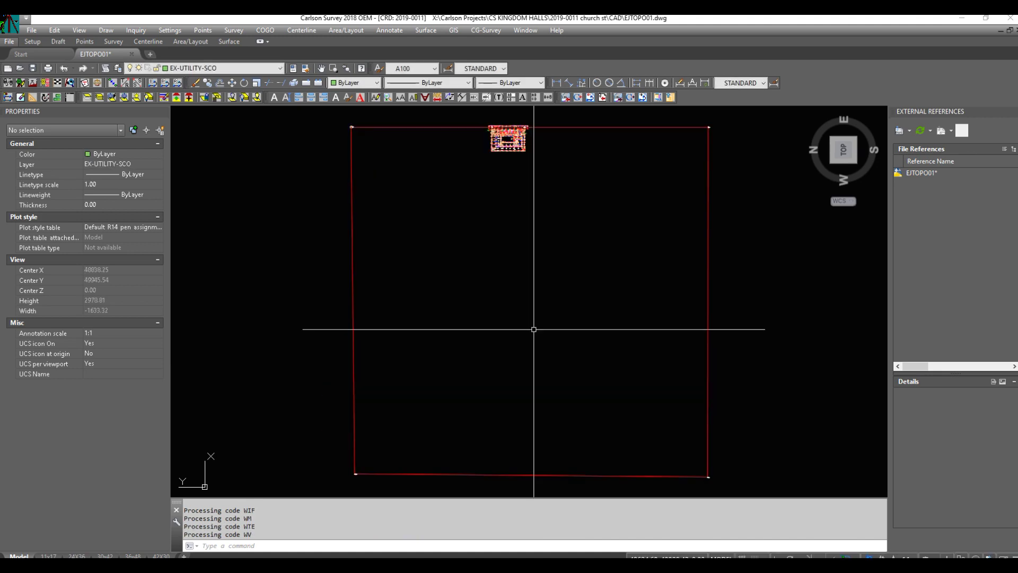
# Zoom in and inspect point 7493's 303.4 elevation label and its point group.
pyautogui.scroll(-3, 501, 212)
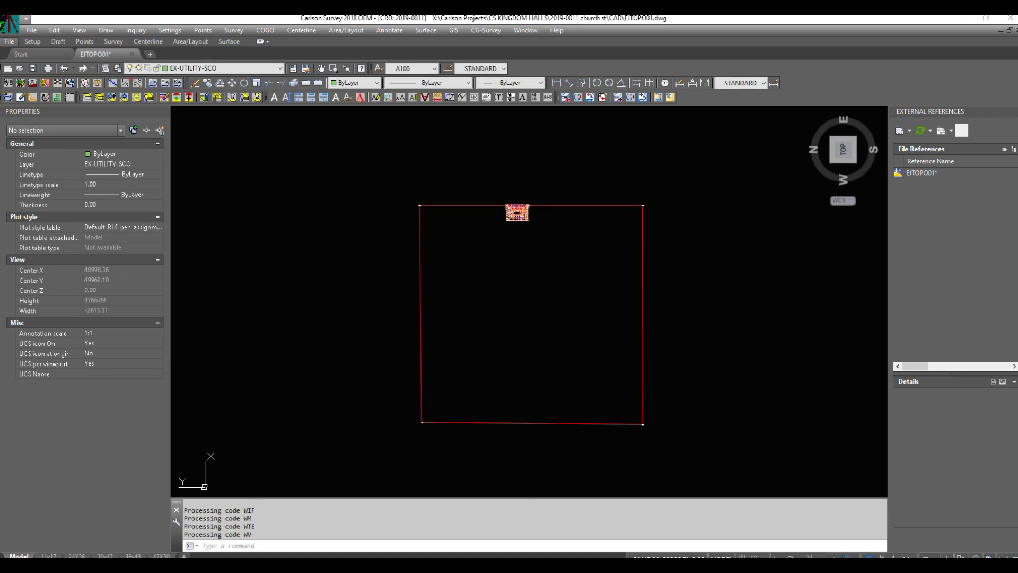
pyautogui.scroll(12, 477, 215)
pyautogui.scroll(-2, 474, 216)
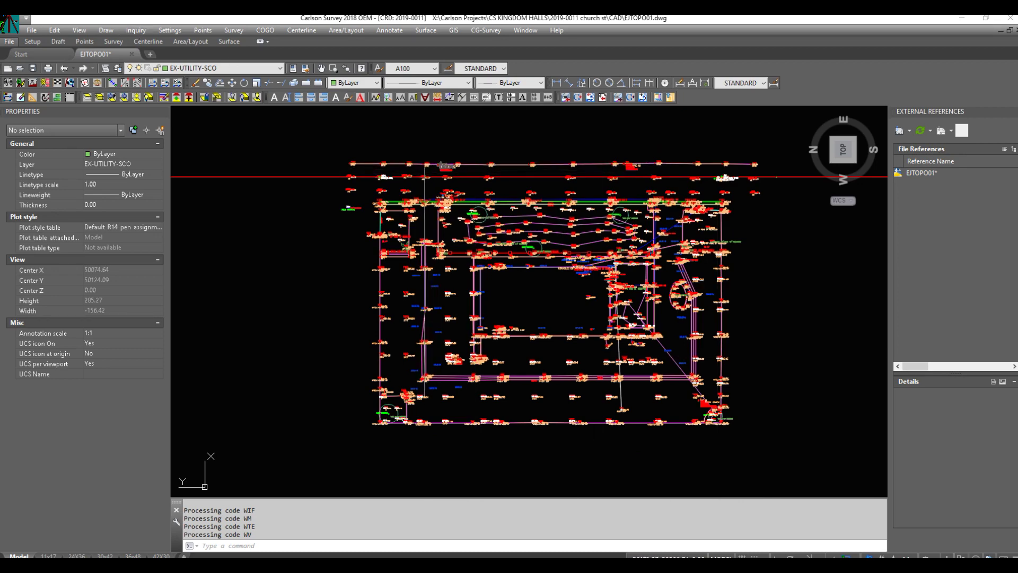
pyautogui.scroll(14, 434, 175)
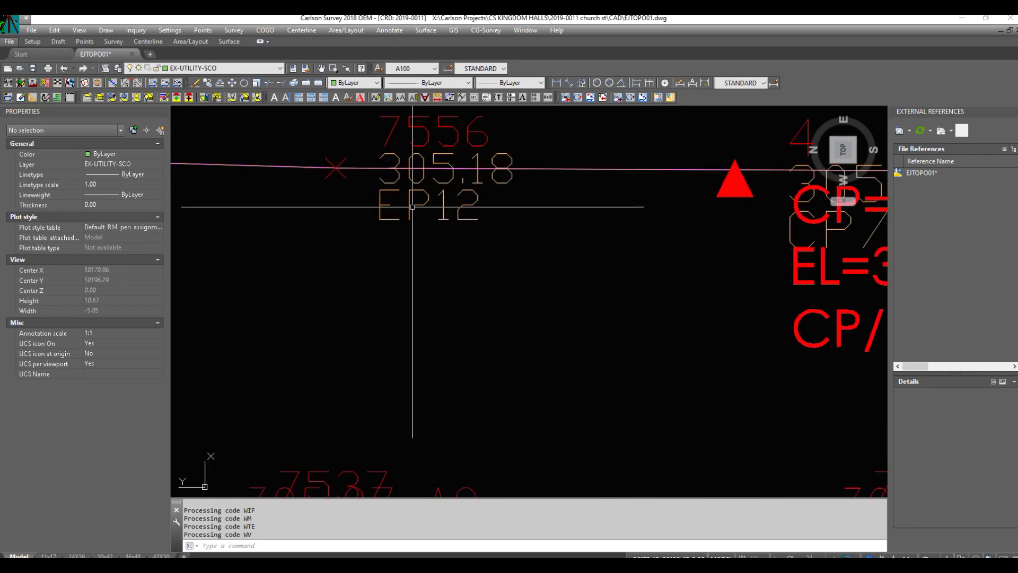
pyautogui.scroll(-10, 408, 202)
pyautogui.scroll(2, 408, 199)
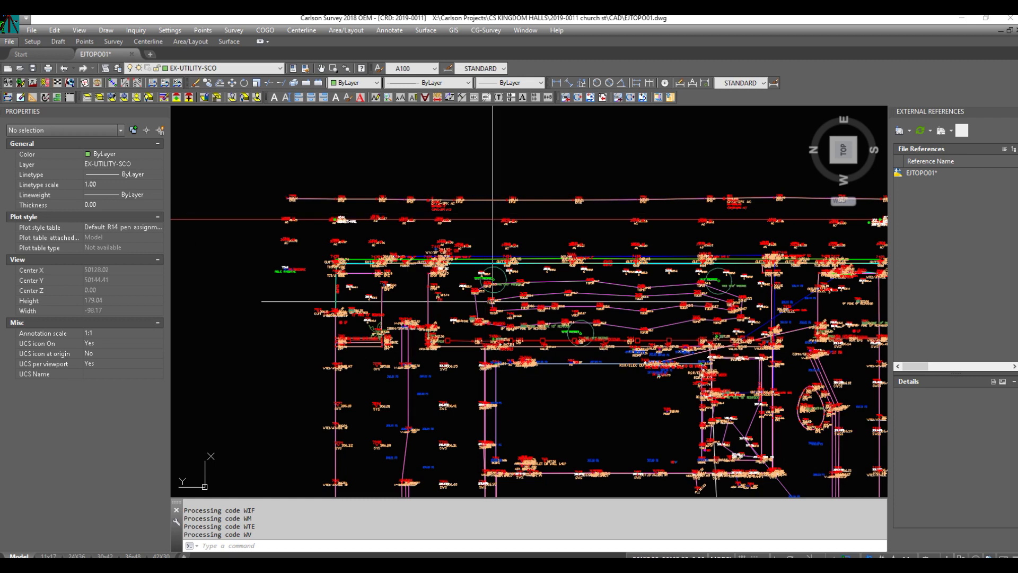
pyautogui.scroll(4, 497, 356)
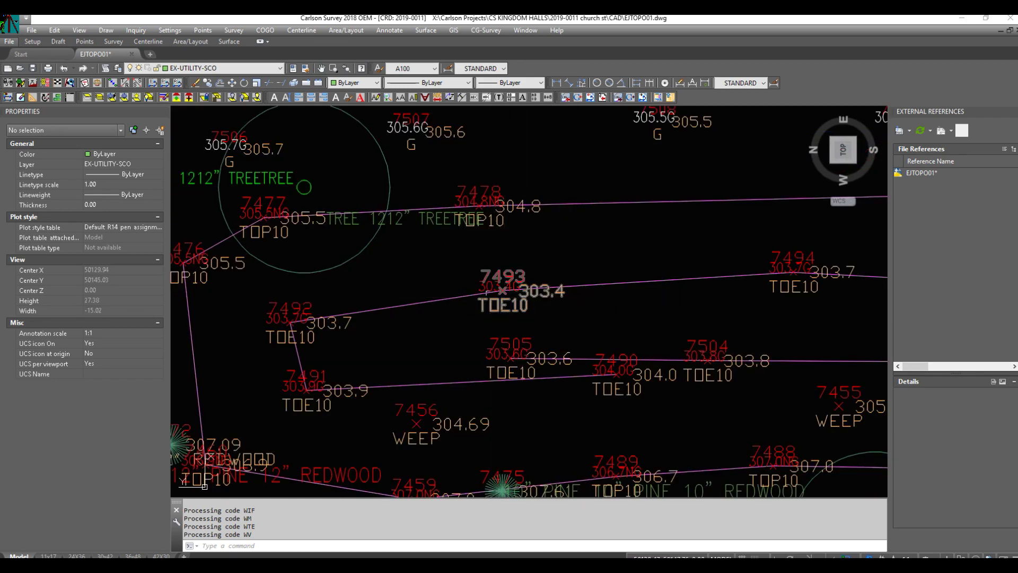
pyautogui.scroll(2, 490, 291)
pyautogui.click(481, 284)
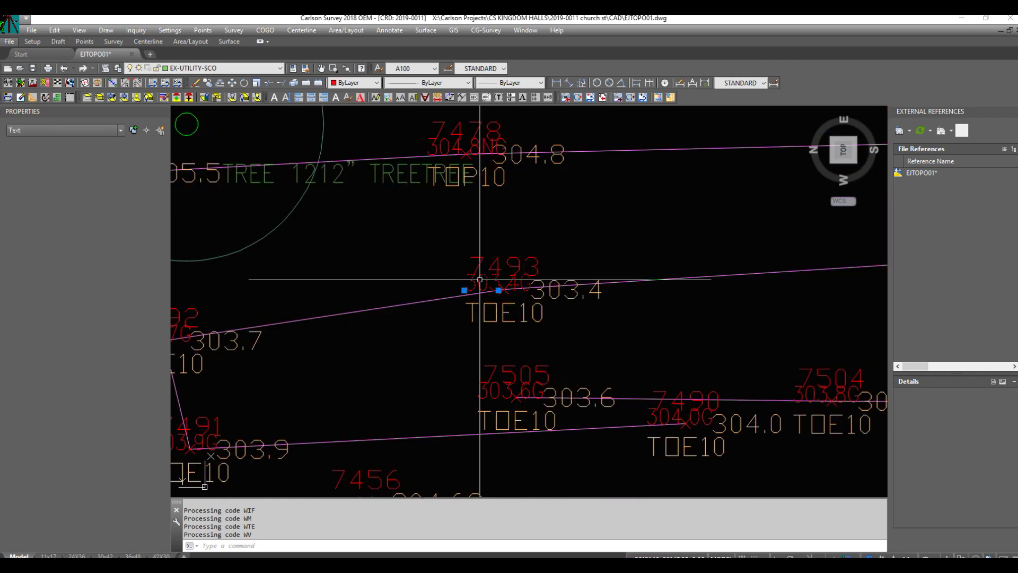
pyautogui.press('Escape')
pyautogui.press('Escape')
pyautogui.click(530, 289)
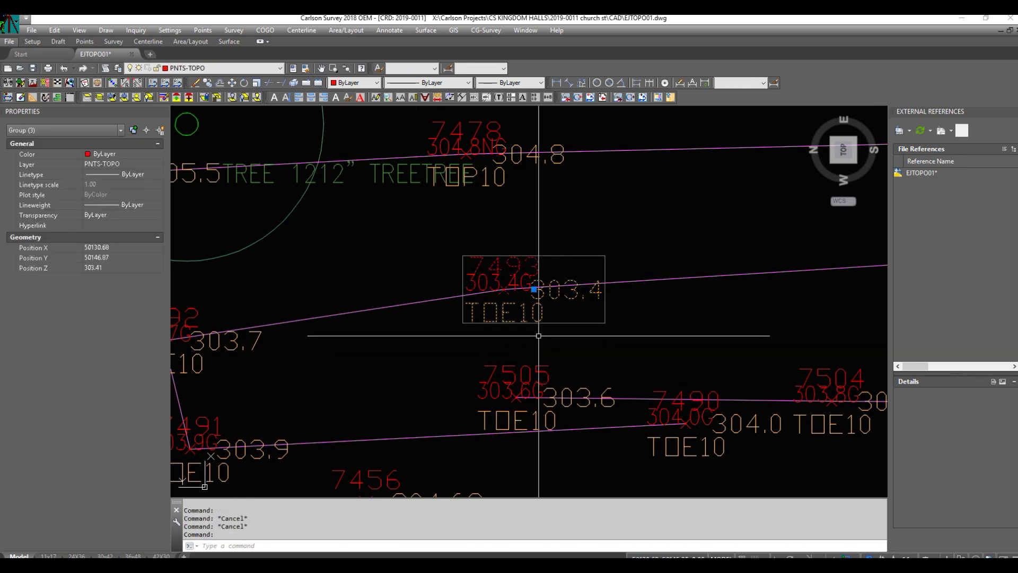
pyautogui.scroll(-10, 485, 250)
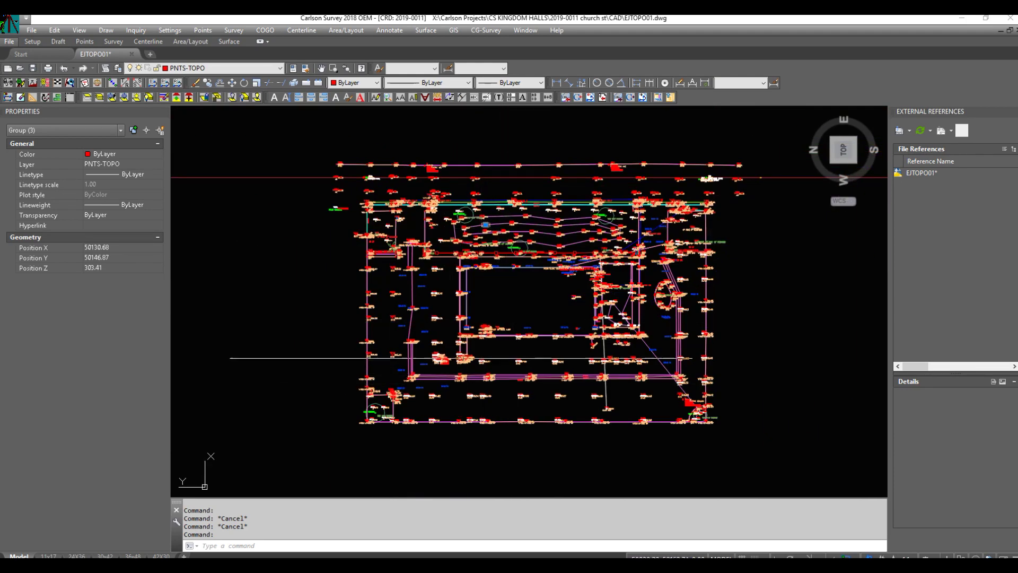
pyautogui.scroll(10, 472, 342)
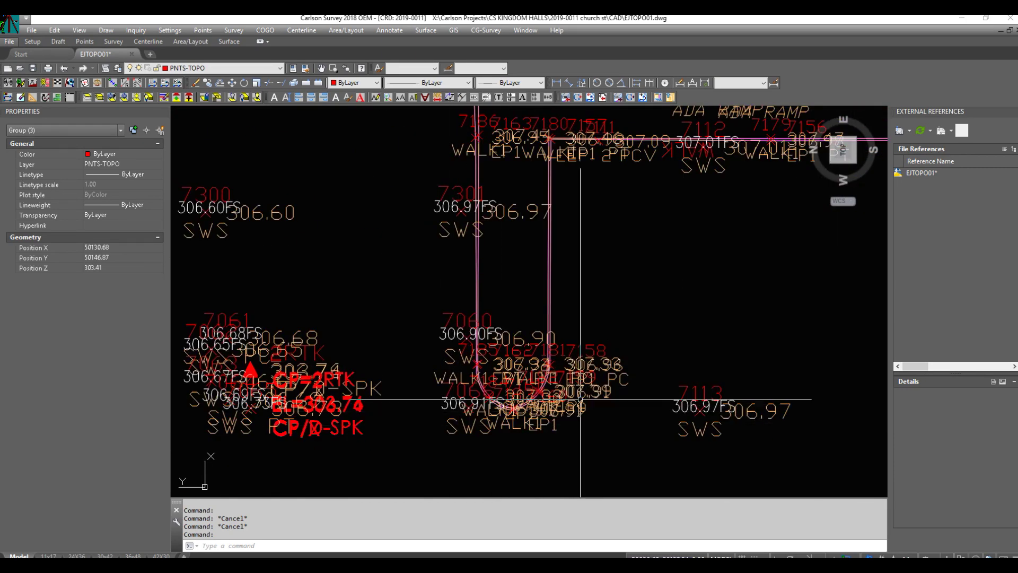
pyautogui.press('Escape')
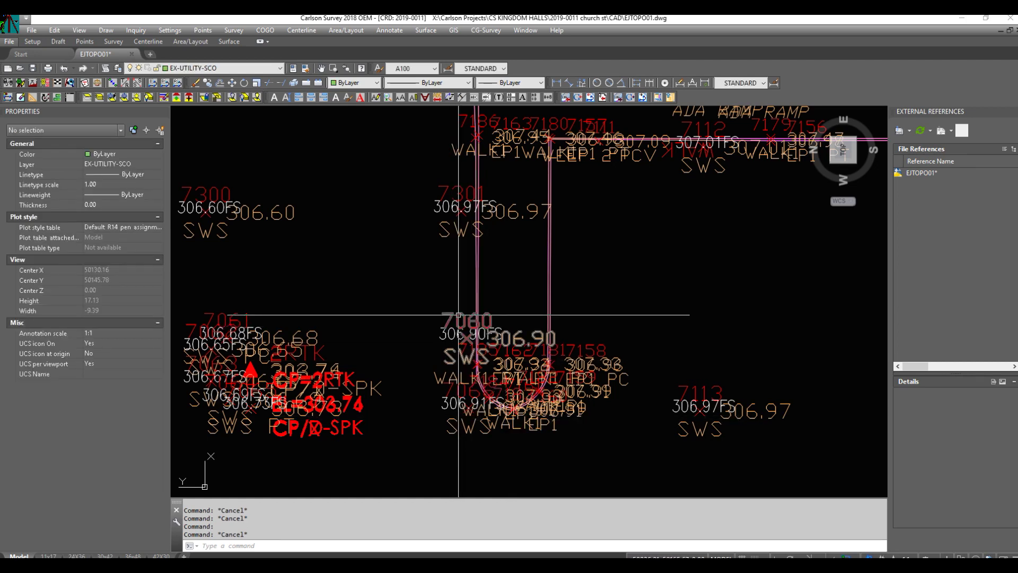
pyautogui.scroll(-5, 458, 314)
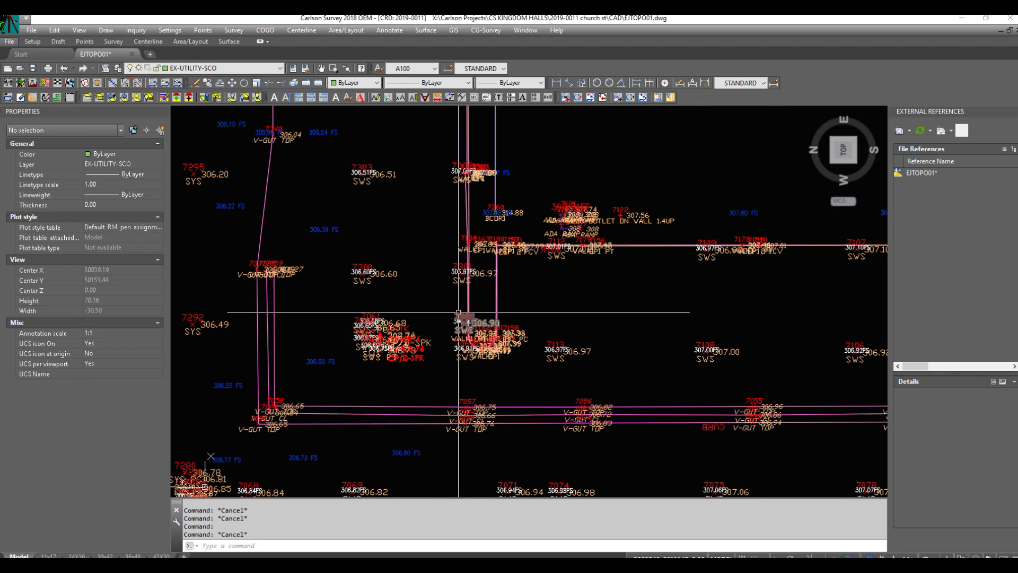
# Resize the labels of points 7000-9000 to absolute size 0.2, both main and second labels.
pyautogui.click(202, 31)
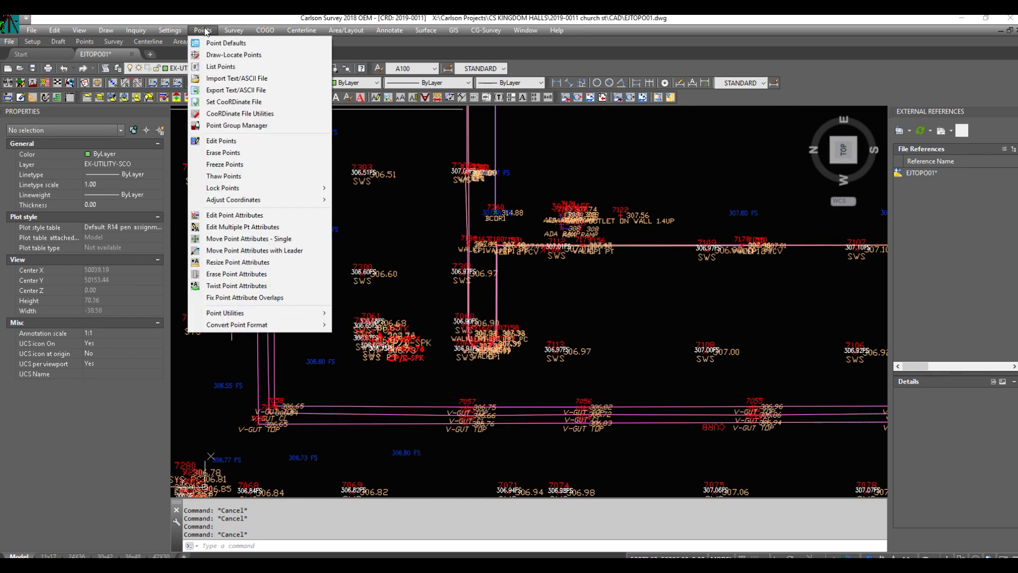
pyautogui.click(231, 262)
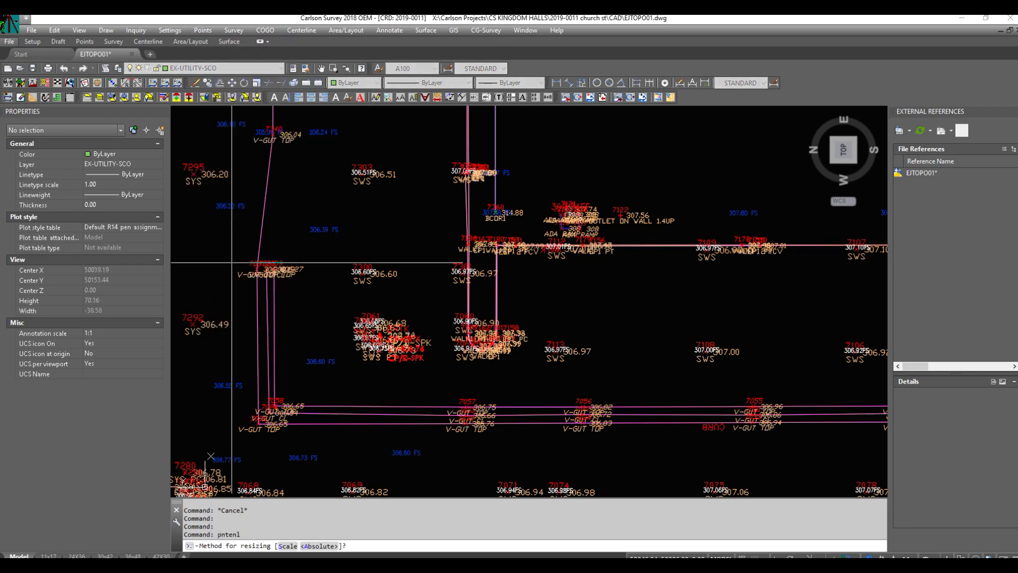
pyautogui.write('A')
pyautogui.press('Return')
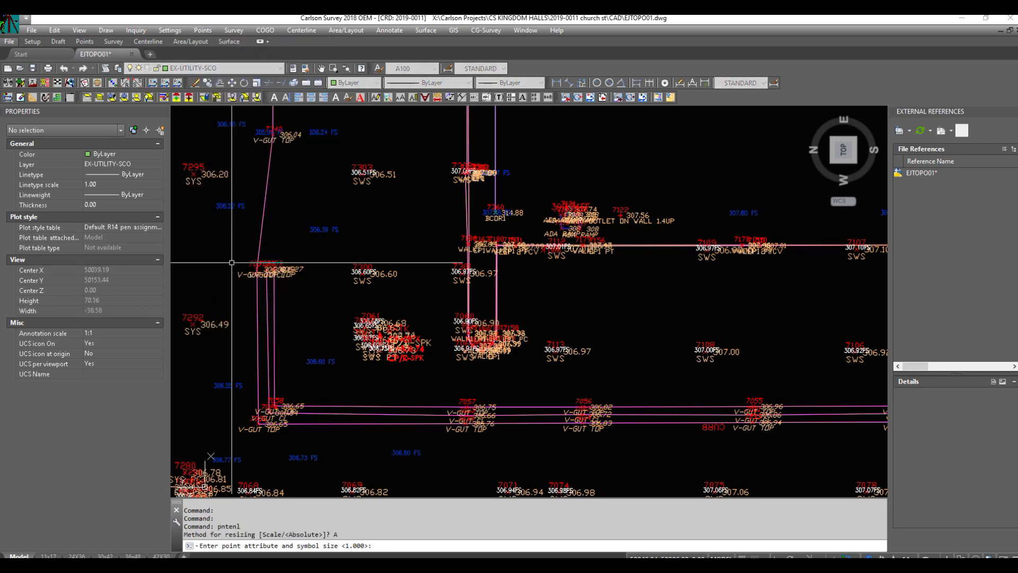
pyautogui.write('.2')
pyautogui.press('Return')
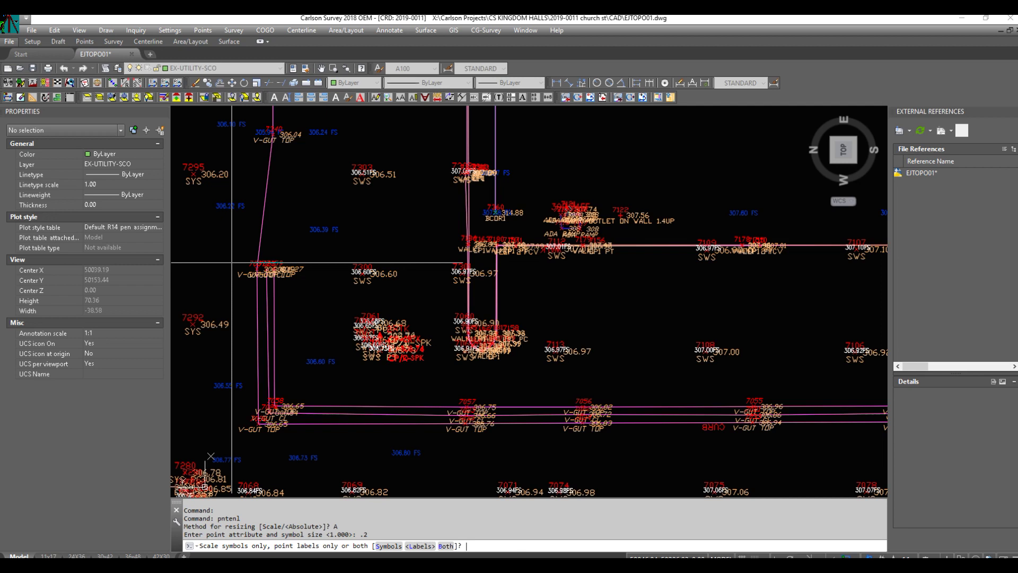
pyautogui.write('L')
pyautogui.press('Return')
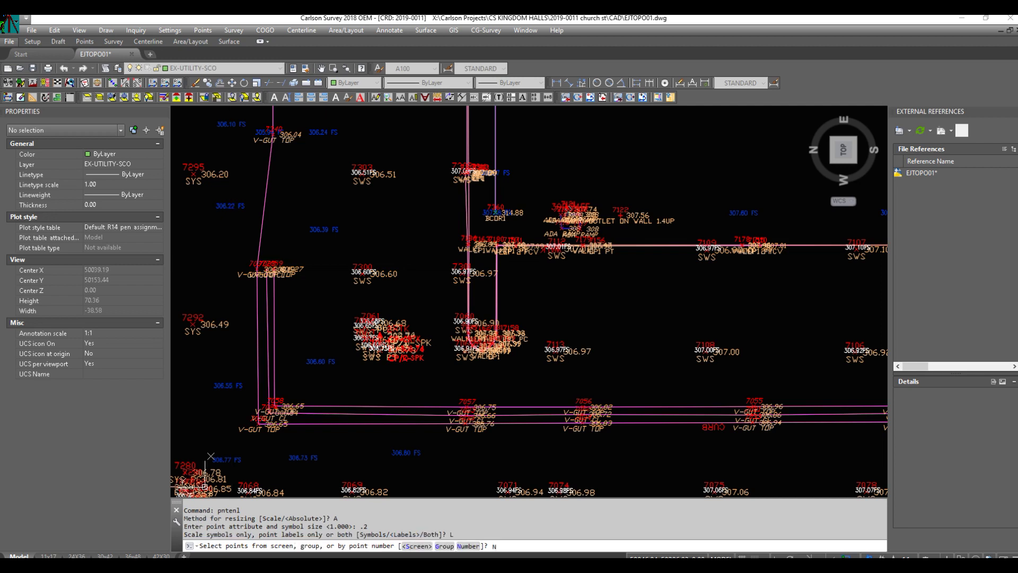
pyautogui.press('Return')
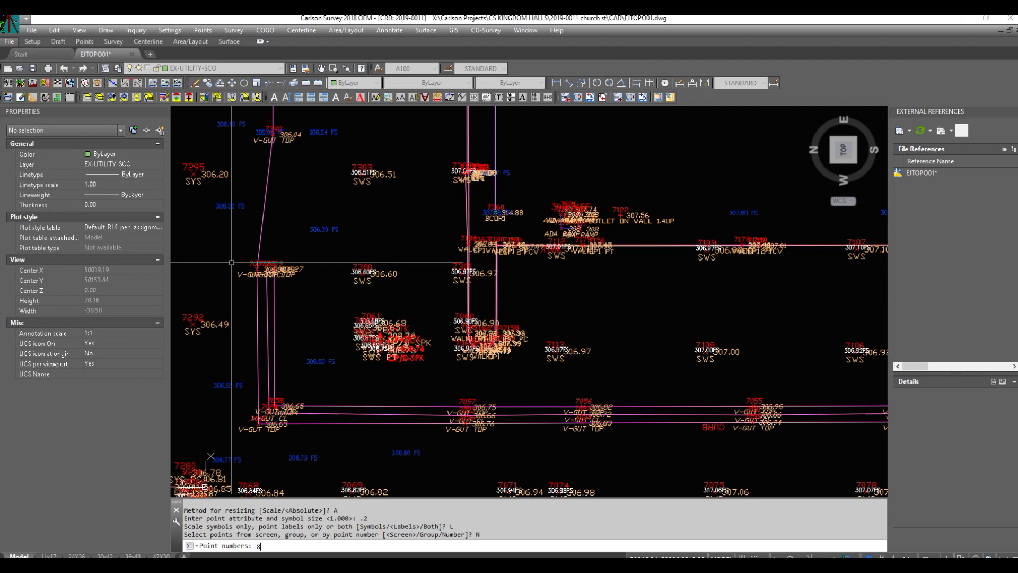
pyautogui.write('7000-9000')
pyautogui.press('Return')
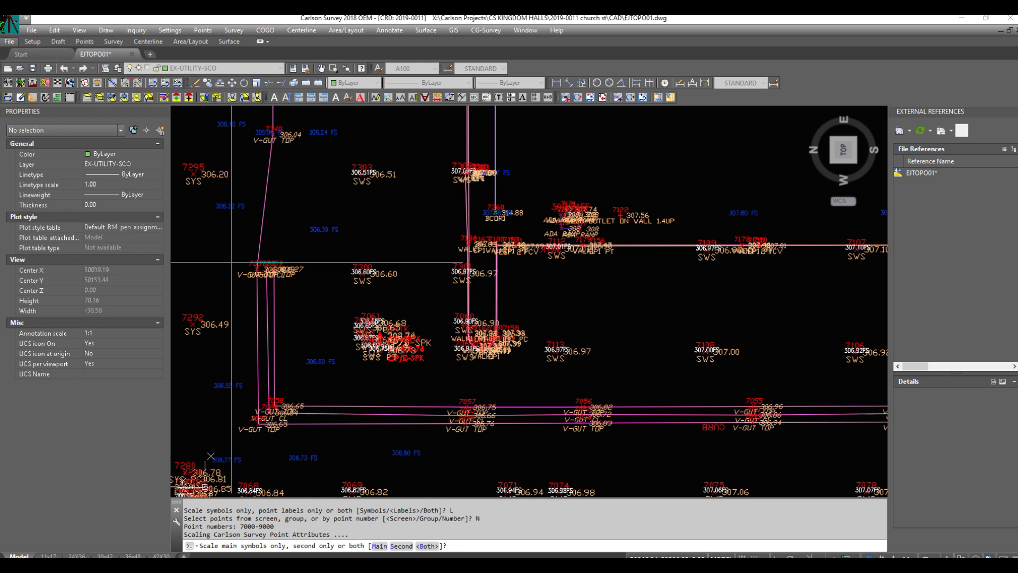
pyautogui.press('Return')
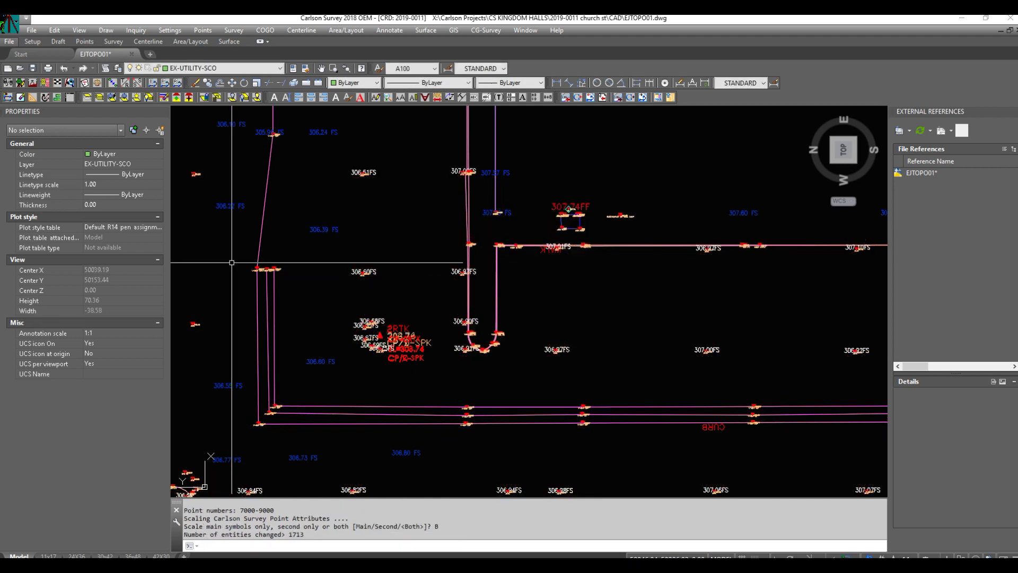
pyautogui.scroll(-5, 460, 273)
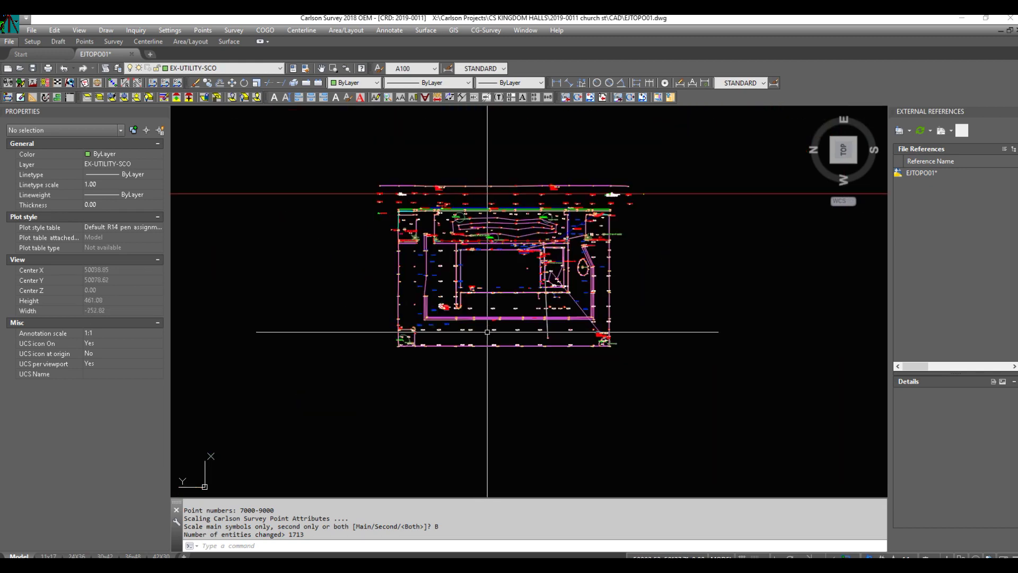
pyautogui.scroll(8, 474, 237)
pyautogui.scroll(12, 375, 253)
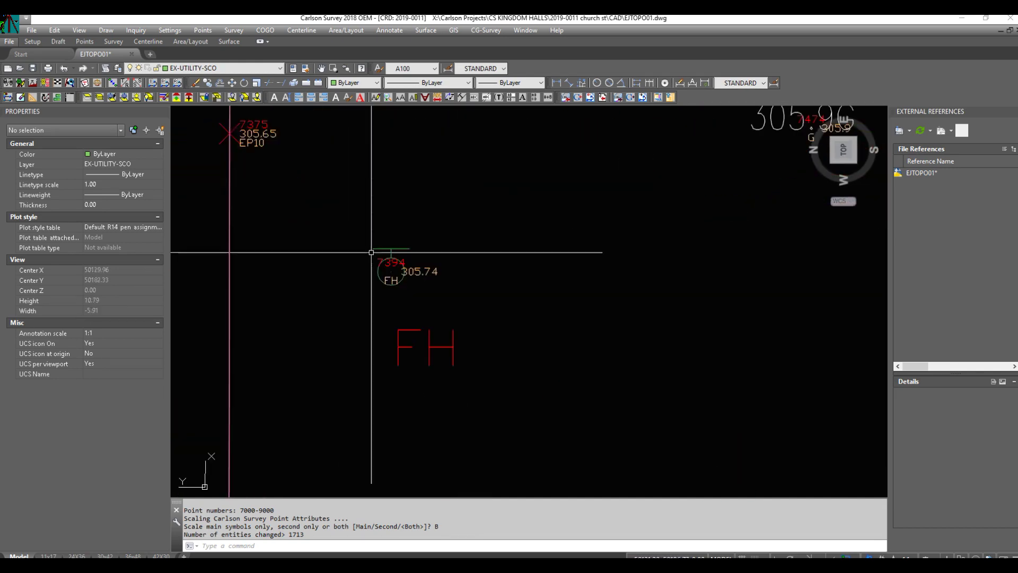
pyautogui.scroll(-7, 467, 286)
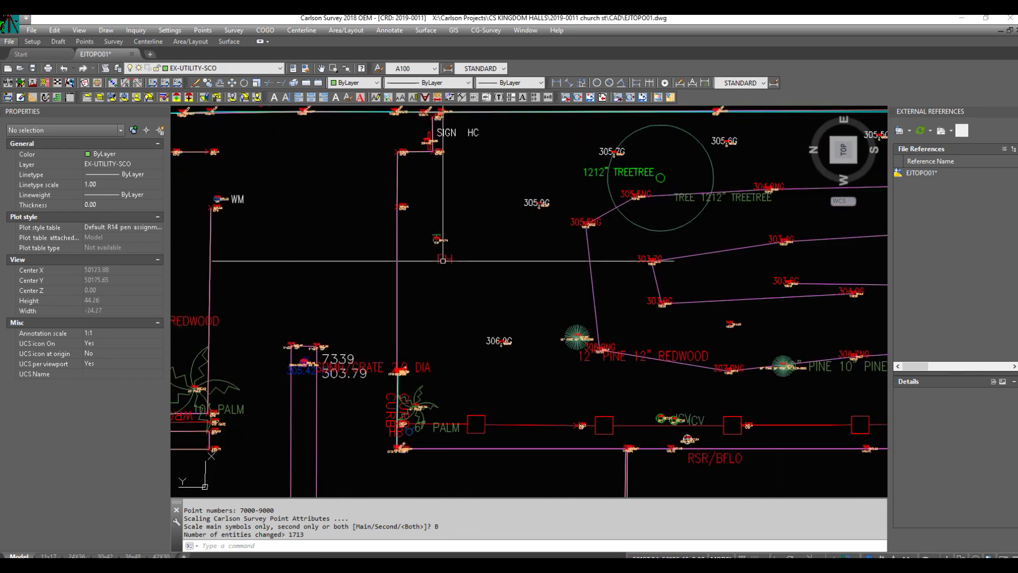
pyautogui.click(442, 259)
pyautogui.scroll(5, 440, 255)
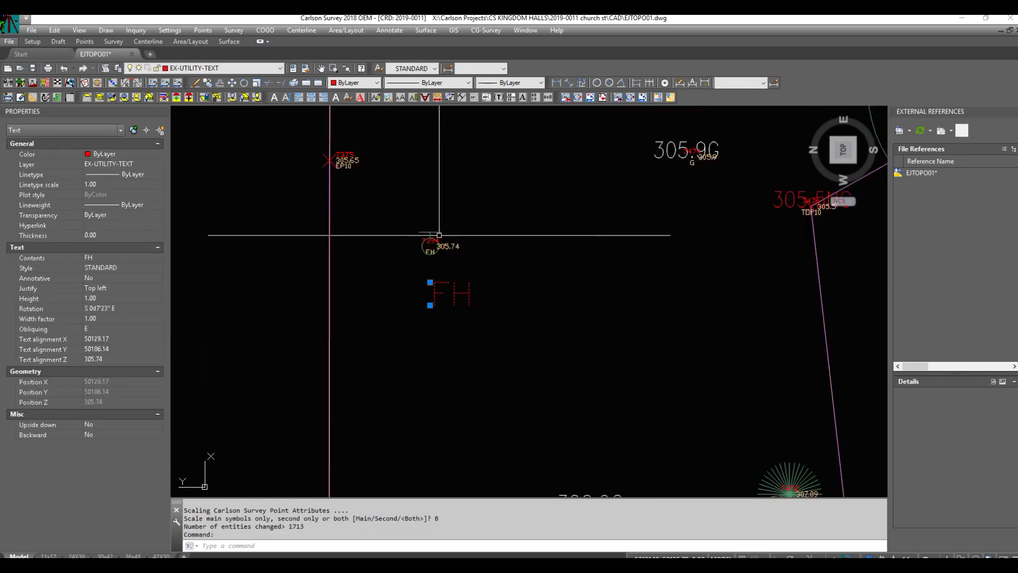
pyautogui.press('Escape')
pyautogui.press('Escape')
pyautogui.press('Escape')
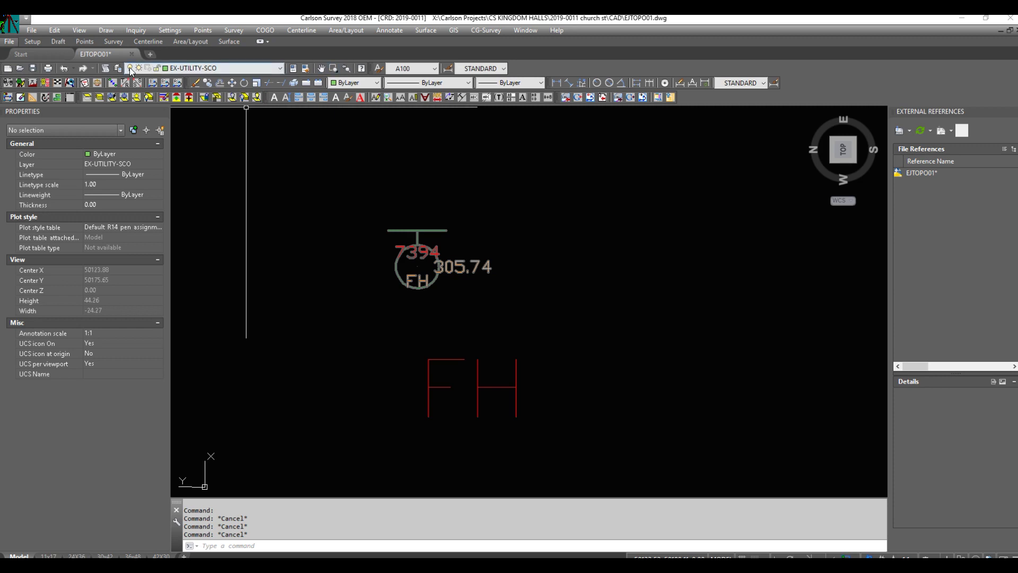
# Freeze the layers of the hydrant's elevation/description labels and its point-number label.
pyautogui.click(119, 69)
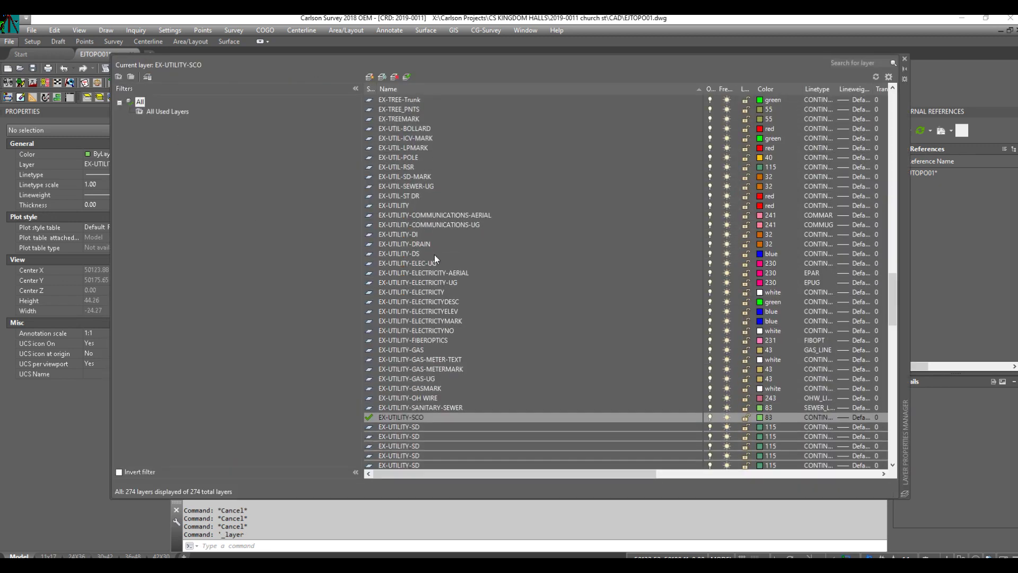
pyautogui.scroll(15, 430, 279)
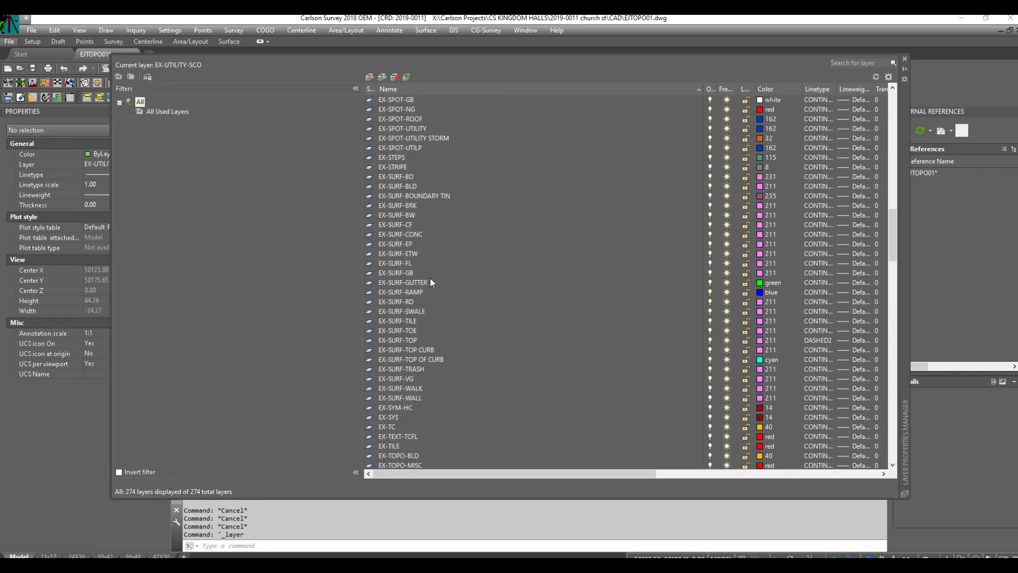
pyautogui.scroll(5, 389, 118)
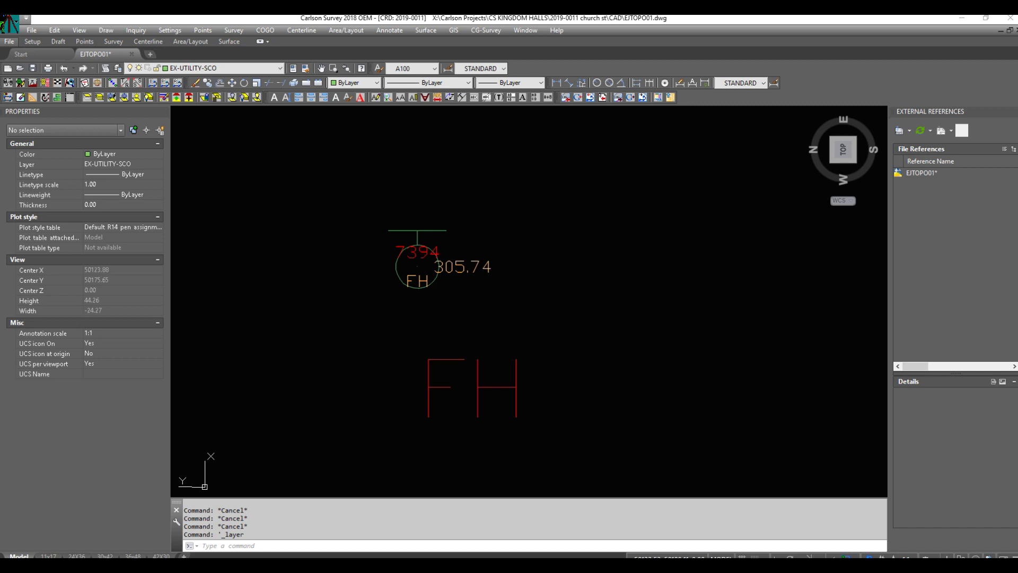
pyautogui.click(244, 97)
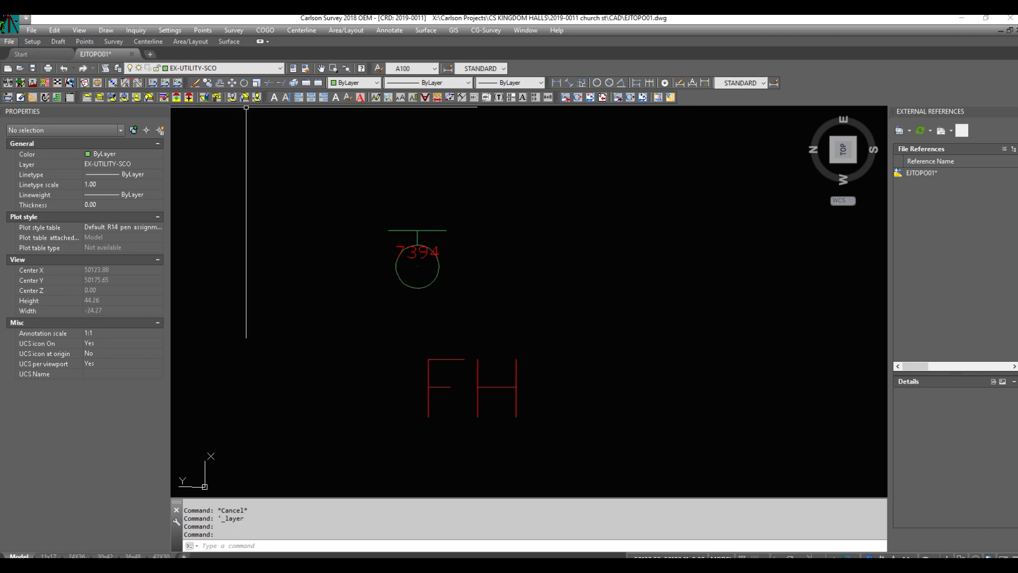
pyautogui.click(245, 97)
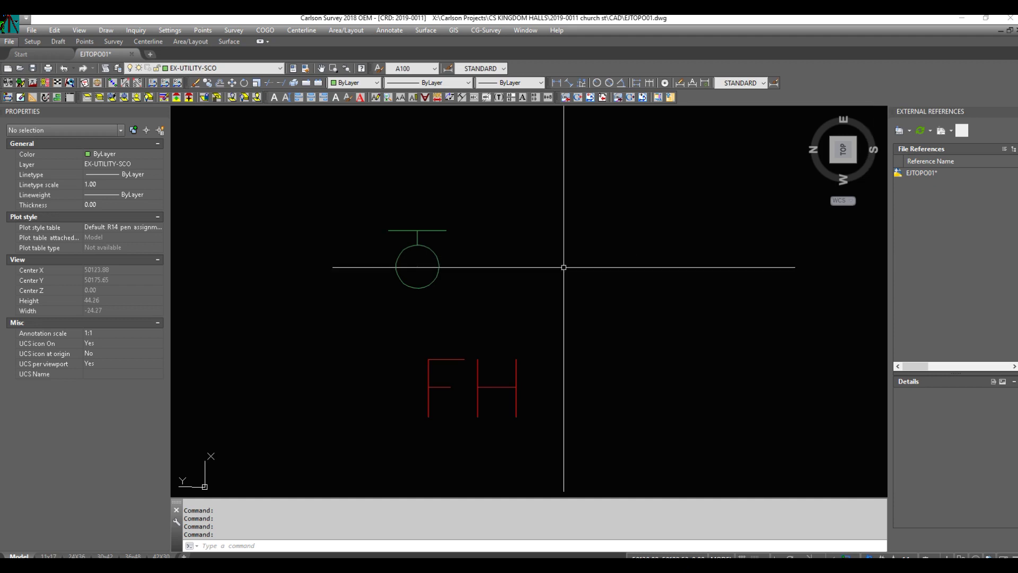
# Check the layer of the 306.51FS point by selecting it.
pyautogui.scroll(-8, 551, 244)
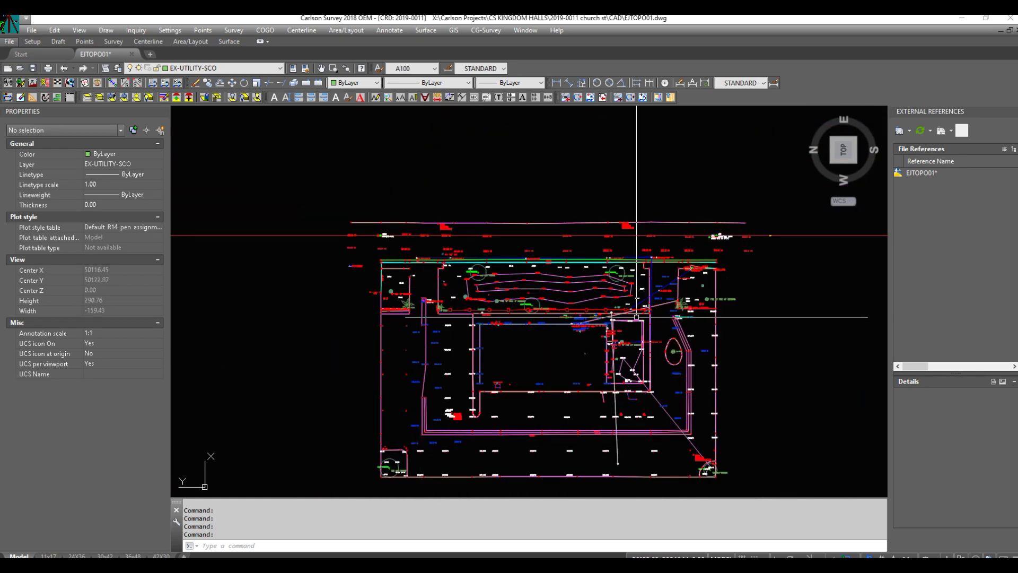
pyautogui.scroll(10, 393, 452)
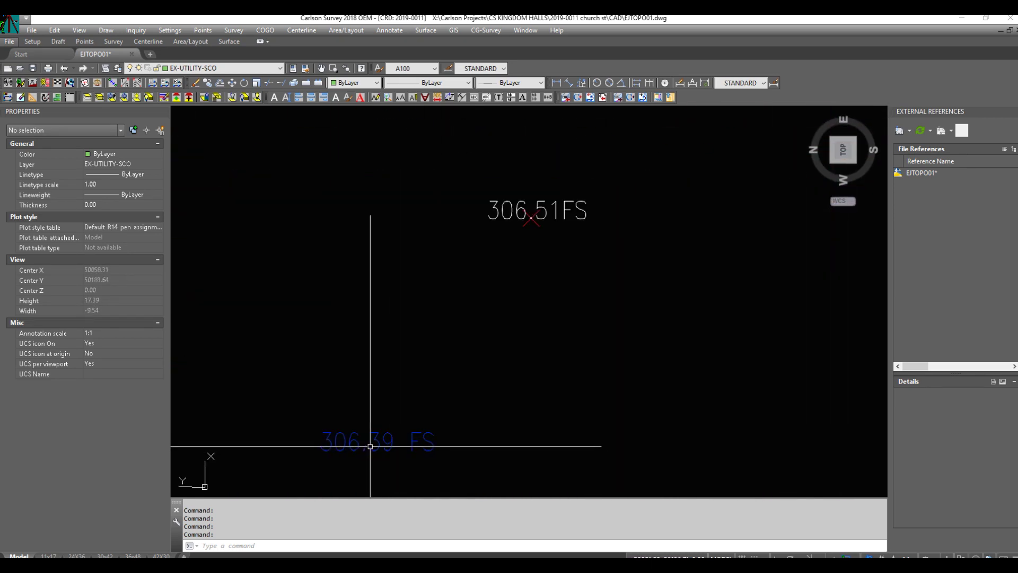
pyautogui.scroll(-6, 363, 452)
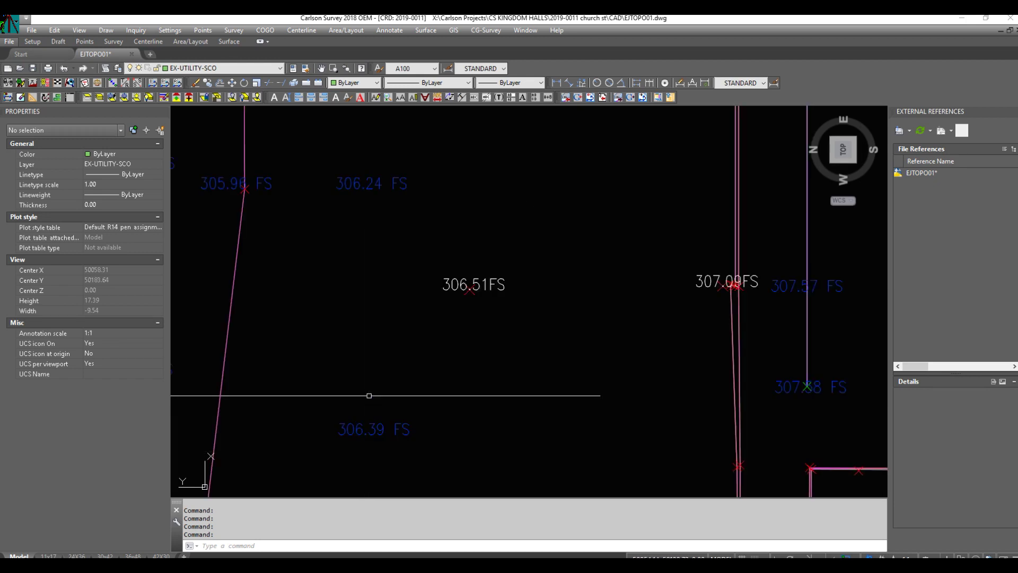
pyautogui.scroll(9, 409, 334)
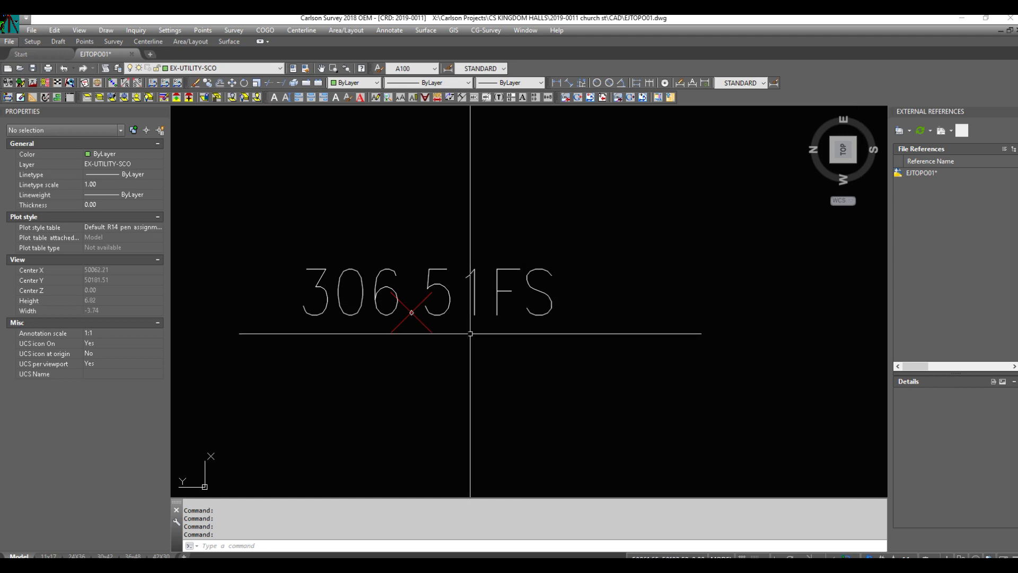
pyautogui.click(420, 322)
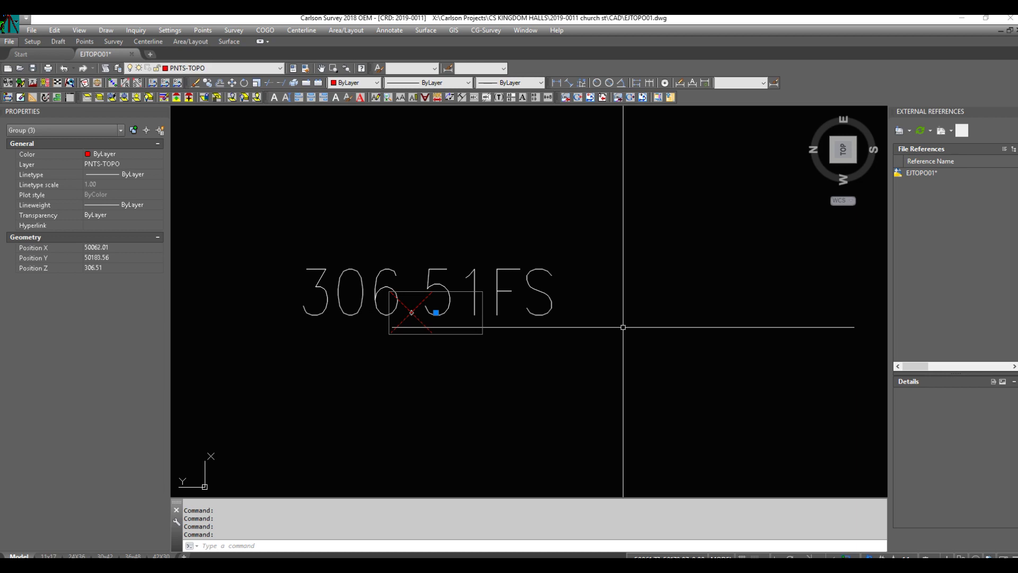
pyautogui.press('Escape')
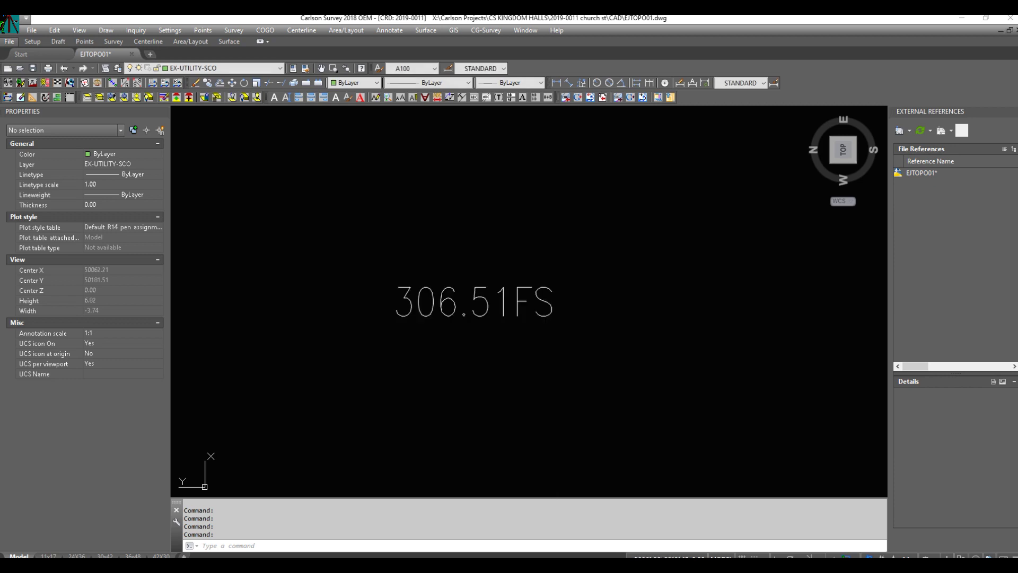
pyautogui.scroll(-10, 435, 317)
# Explode the dashed 3D polyline inside the building and erase one of its dashed lines.
pyautogui.scroll(-4, 435, 317)
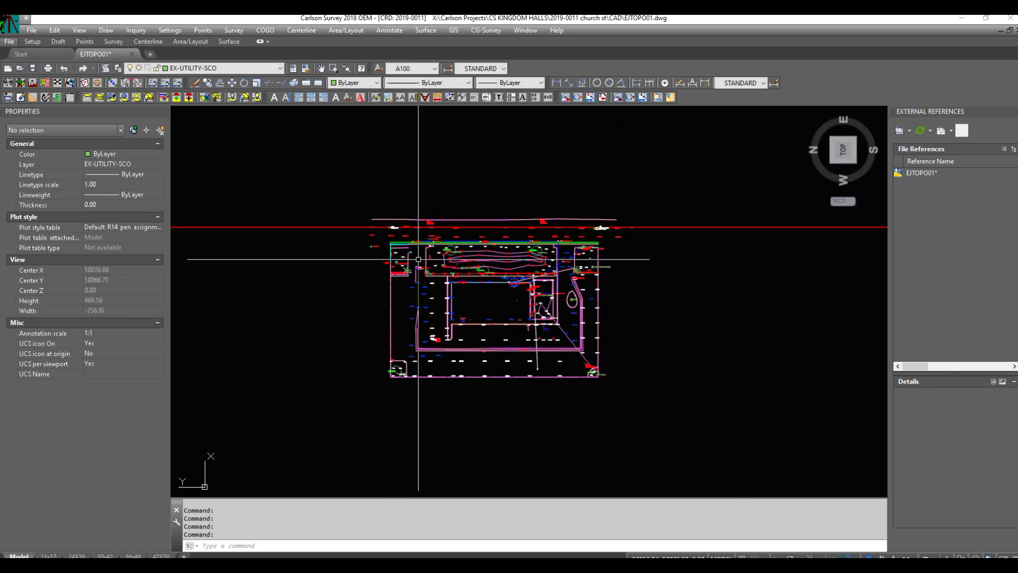
pyautogui.scroll(2, 375, 309)
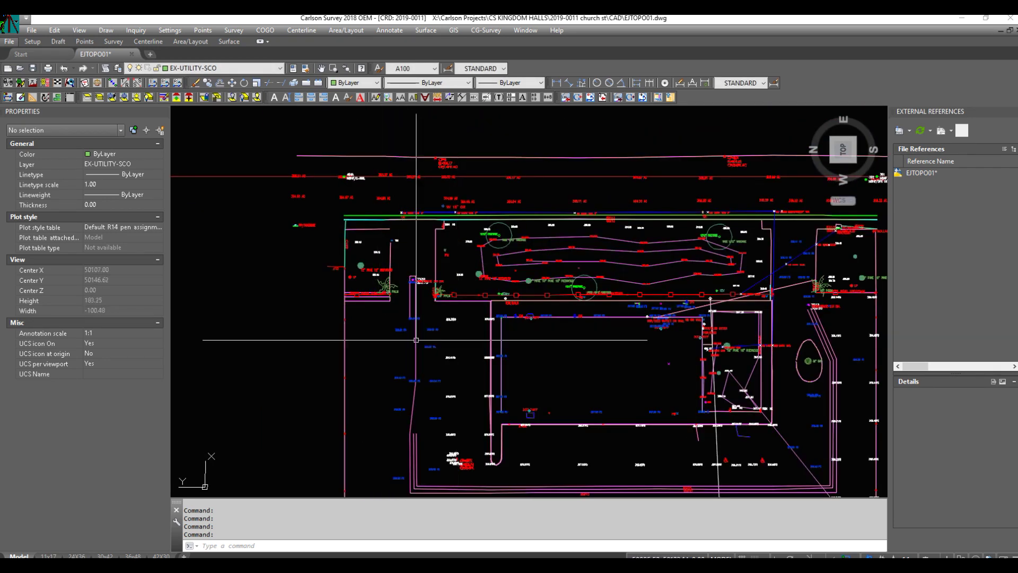
pyautogui.scroll(-2, 312, 259)
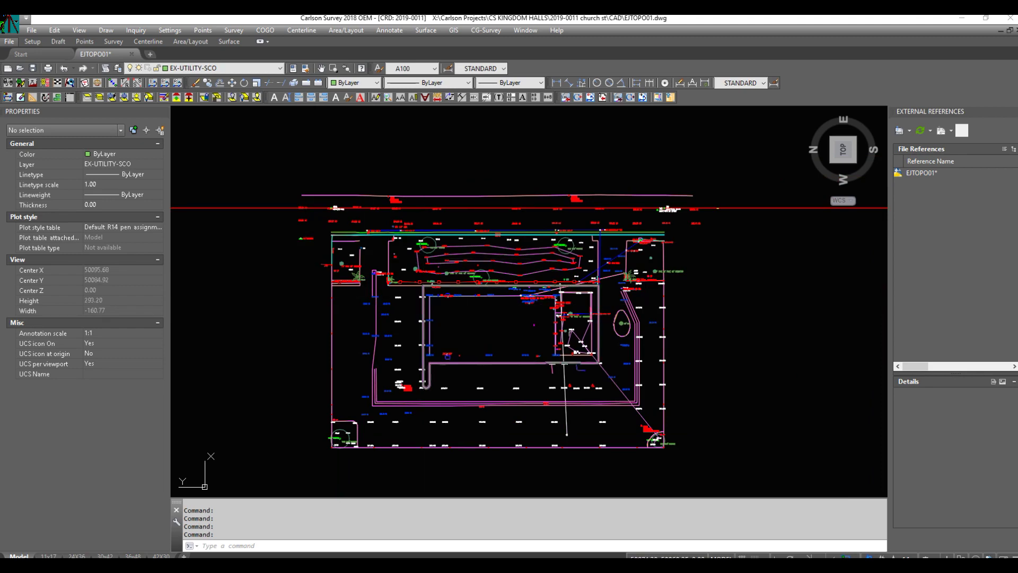
pyautogui.scroll(4, 615, 350)
pyautogui.click(583, 355)
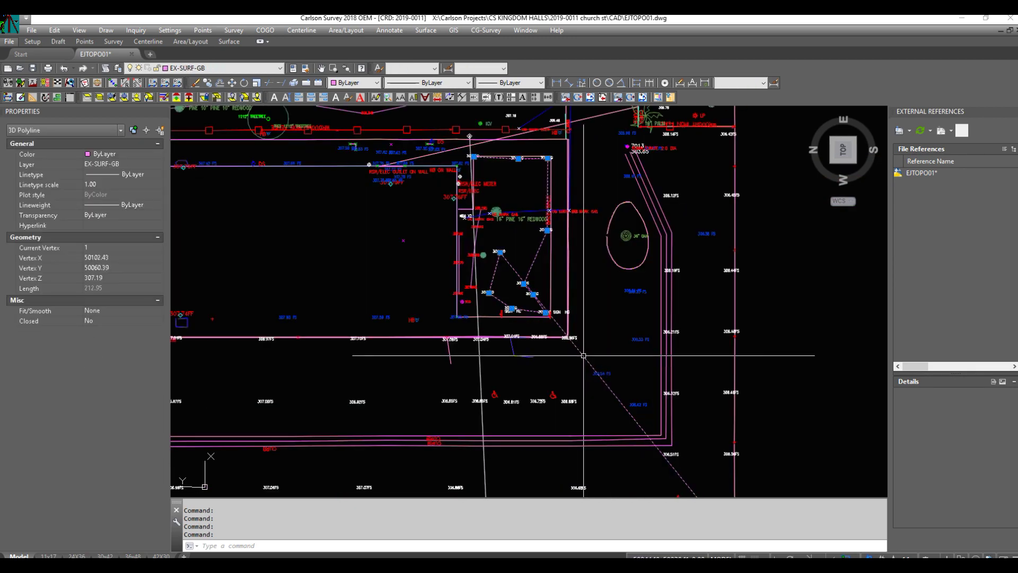
pyautogui.press('Escape')
pyautogui.press('Escape')
pyautogui.write('x')
pyautogui.press('Return')
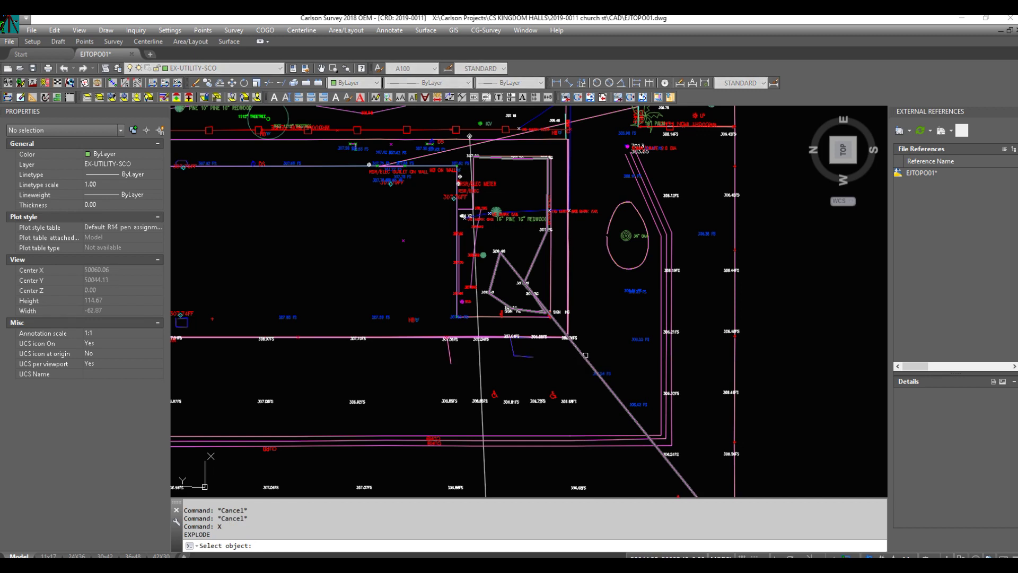
pyautogui.click(583, 356)
pyautogui.click(583, 356)
pyautogui.write('e')
pyautogui.press('Return')
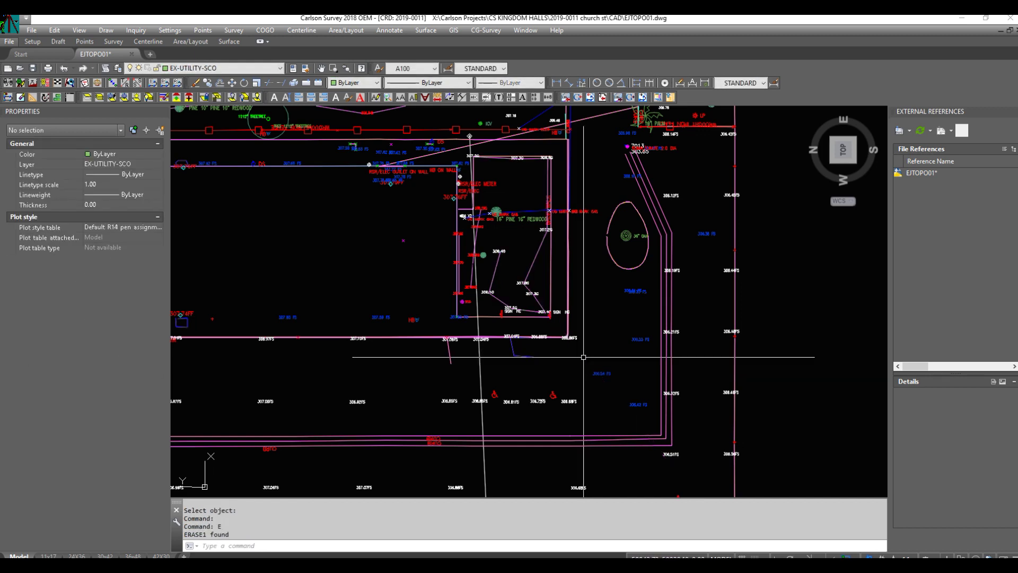
# Check the dashed EX-SURF-GB line and the blue diagonal polyline by selecting them.
pyautogui.click(537, 257)
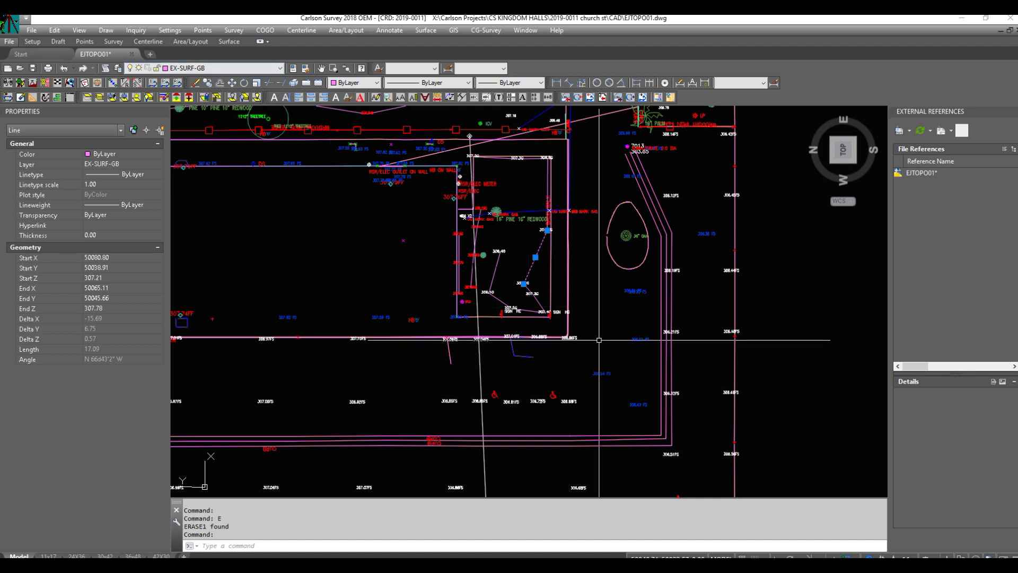
pyautogui.press('Escape')
pyautogui.press('Escape')
pyautogui.scroll(-3, 506, 261)
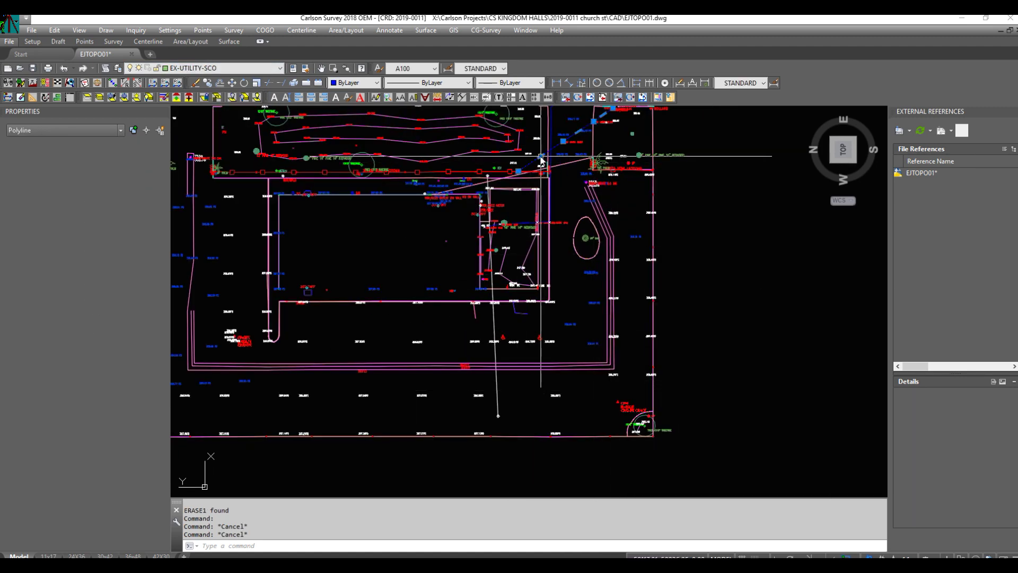
pyautogui.click(540, 155)
pyautogui.press('Escape')
pyautogui.press('Escape')
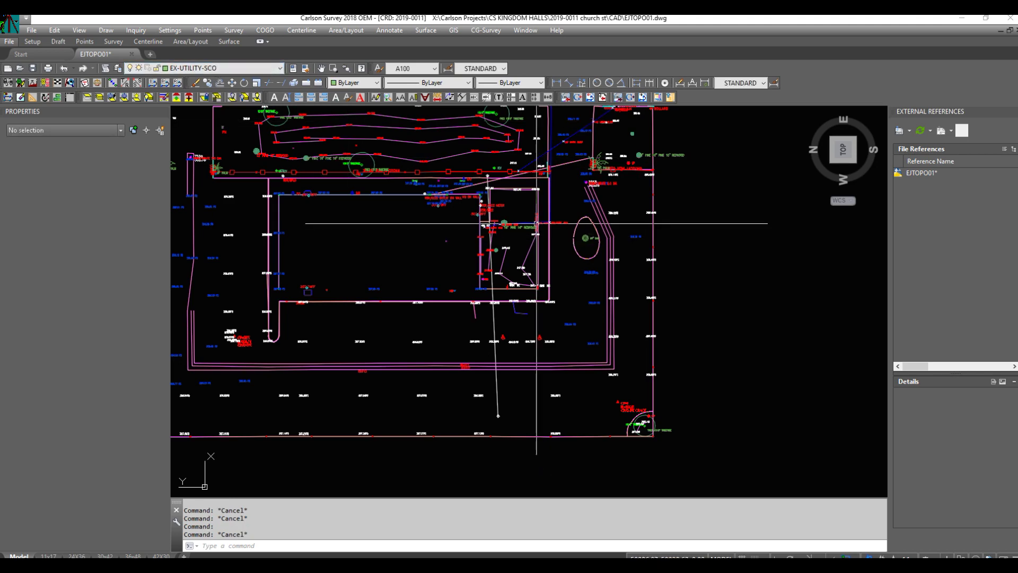
# Explode the EX-SURF-EP 3D polyline near the top and erase the pink dashed polyline.
pyautogui.click(563, 165)
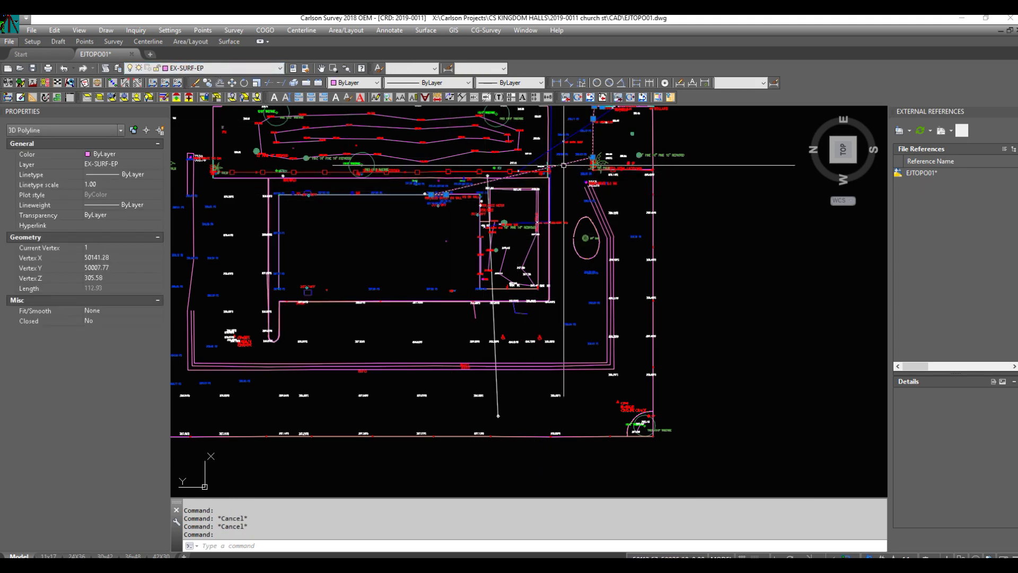
pyautogui.scroll(8, 562, 159)
pyautogui.scroll(-3, 567, 364)
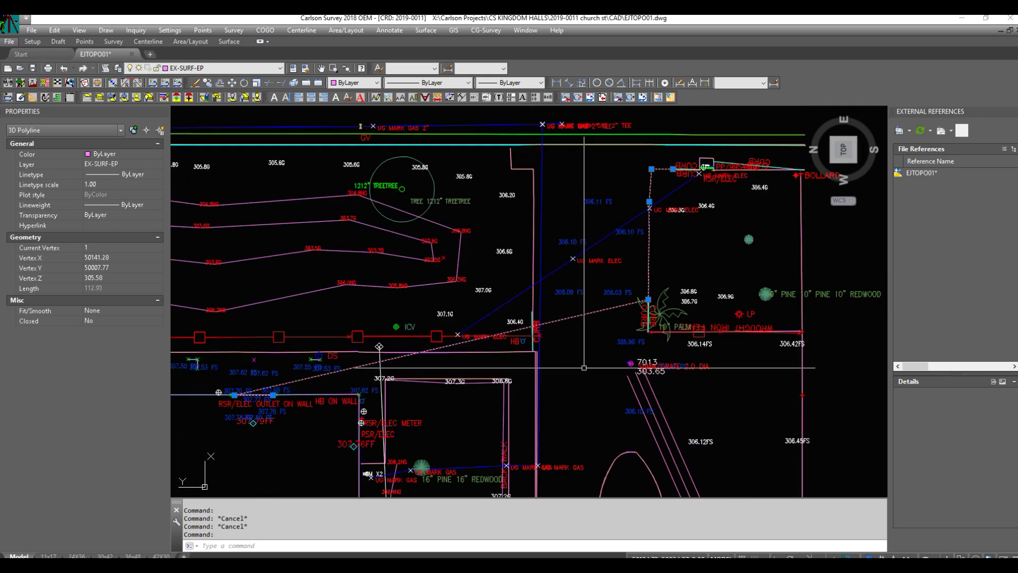
pyautogui.write('x')
pyautogui.press('Return')
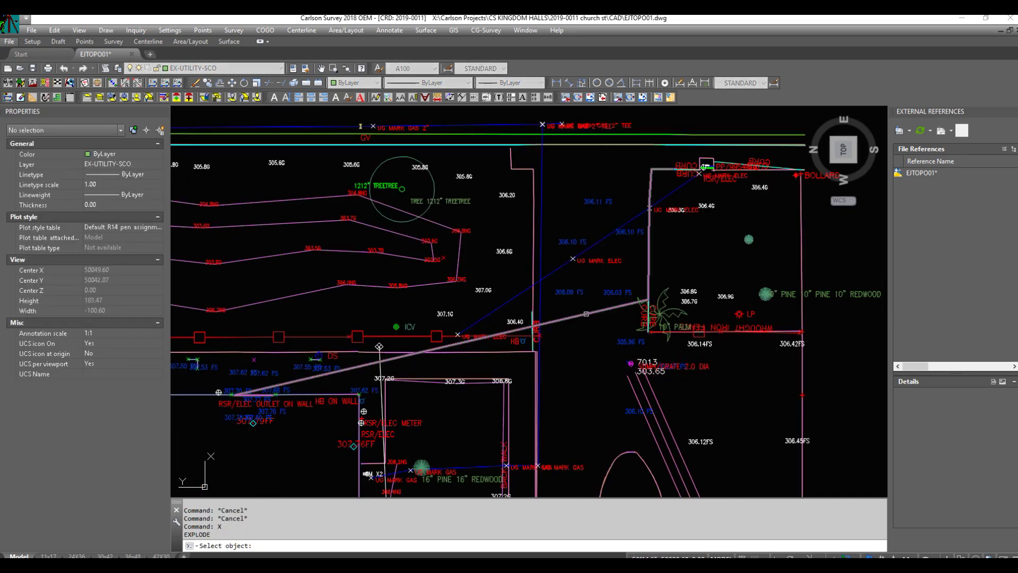
pyautogui.click(609, 308)
pyautogui.write('E')
pyautogui.press('Return')
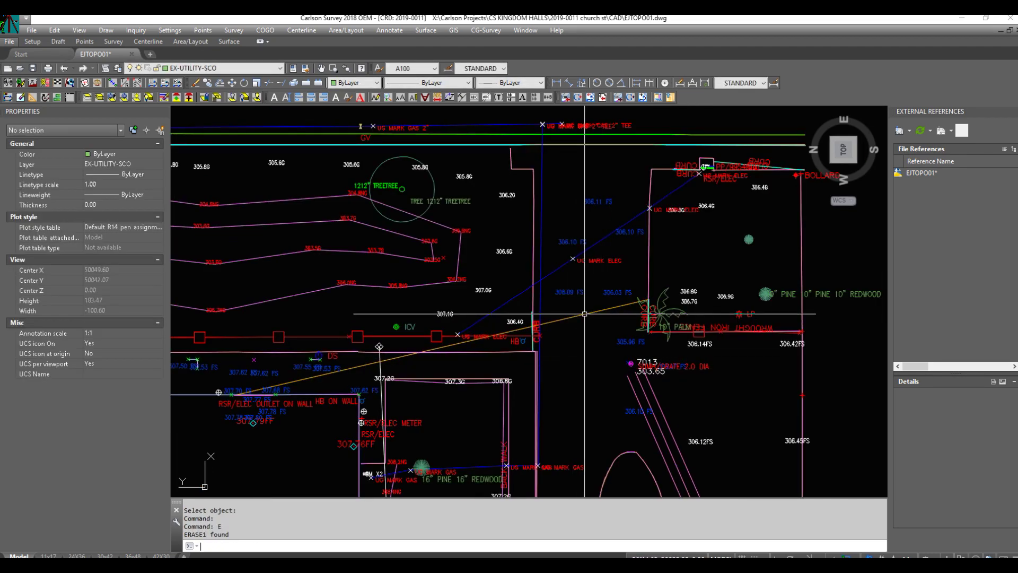
# Erase the orange diagonal line.
pyautogui.write('X')
pyautogui.press('Return')
pyautogui.click(578, 312)
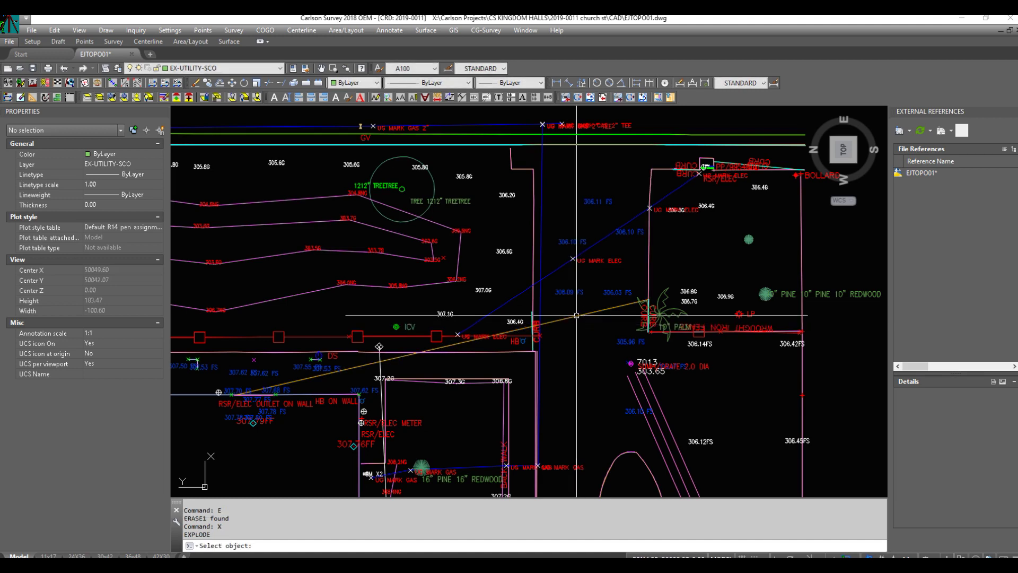
pyautogui.write('E')
pyautogui.press('Return')
pyautogui.click(577, 317)
pyautogui.press('Return')
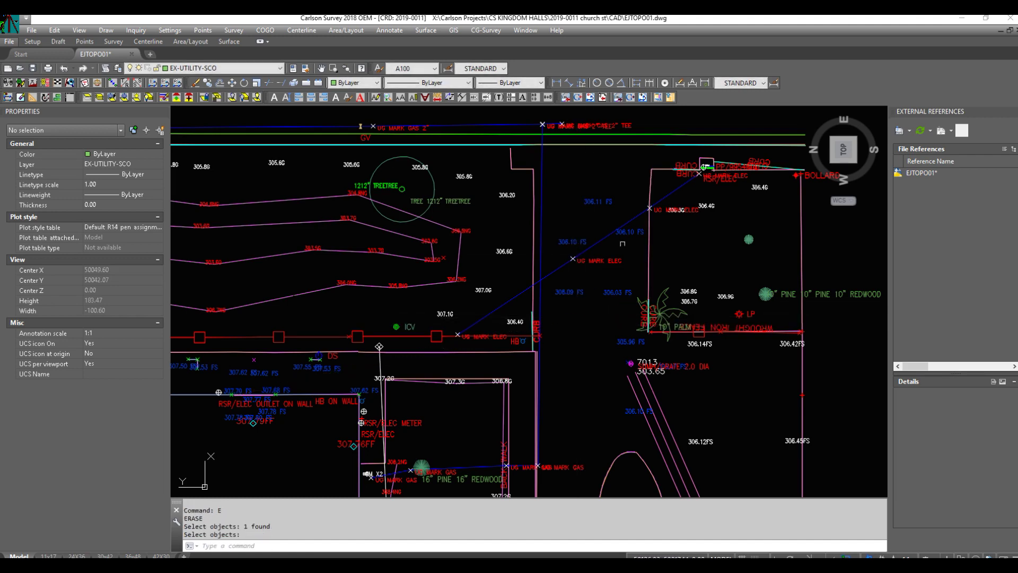
# Erase the long vertical electric line, then select the 306.51FS spot label.
pyautogui.scroll(-4, 610, 310)
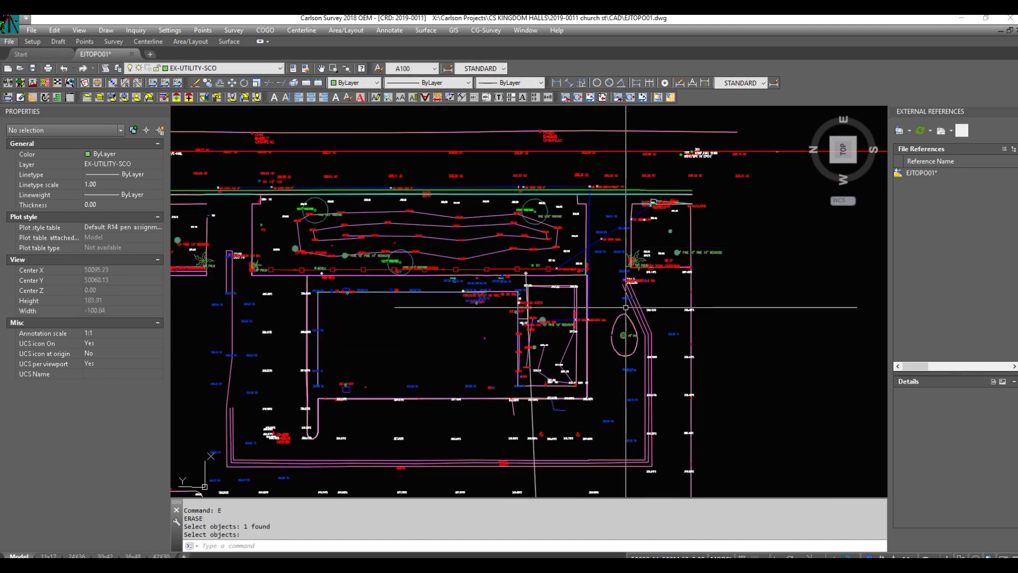
pyautogui.click(530, 416)
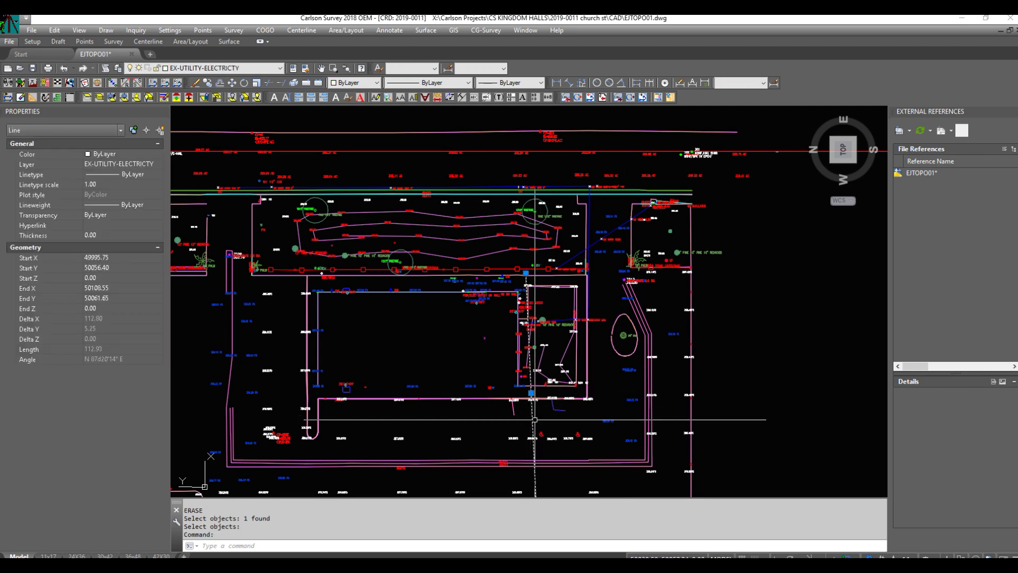
pyautogui.write('E')
pyautogui.press('Return')
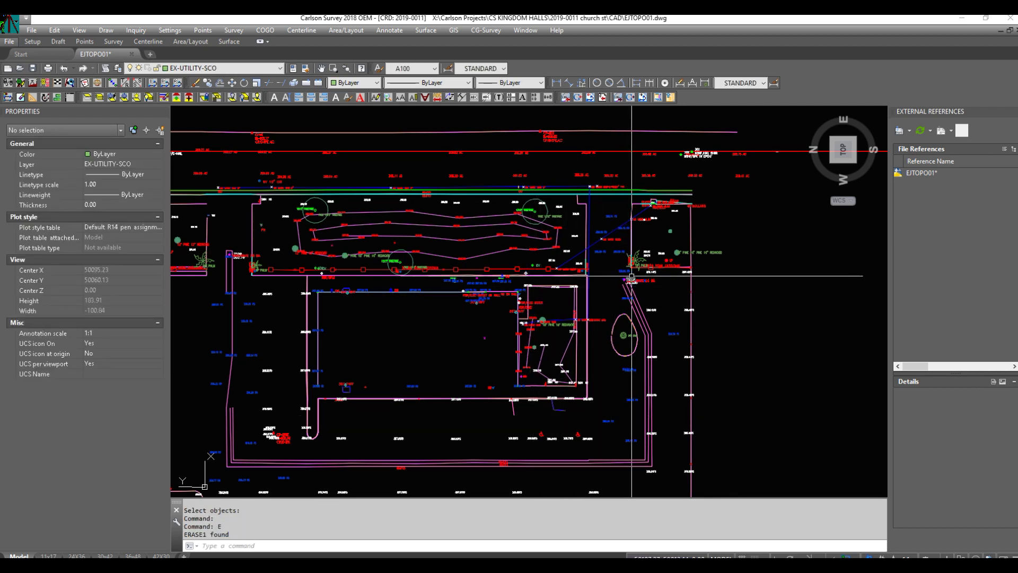
pyautogui.scroll(-2, 631, 279)
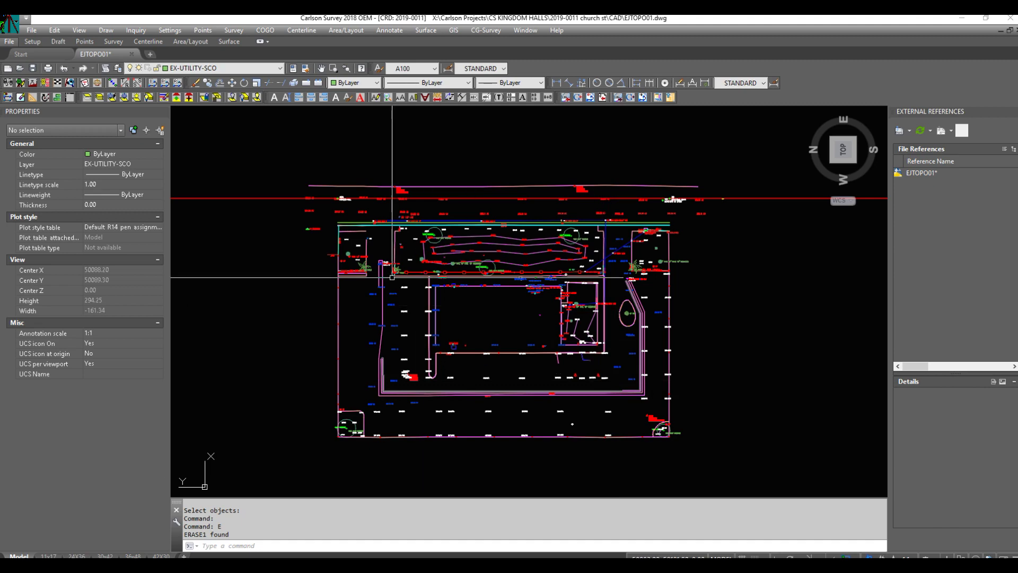
pyautogui.scroll(5, 456, 332)
pyautogui.click(464, 330)
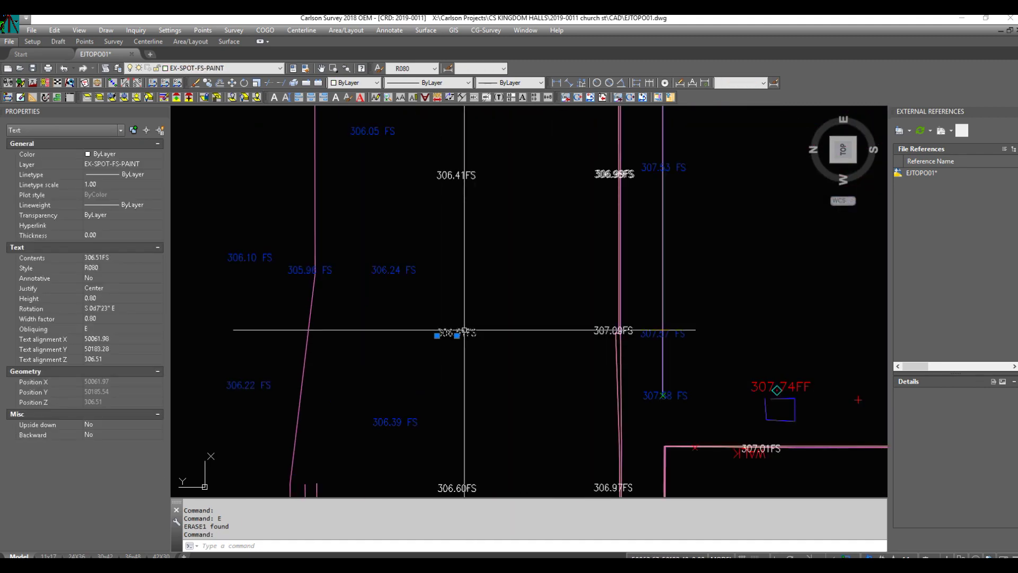
pyautogui.press('Escape')
pyautogui.press('Escape')
pyautogui.press('Escape')
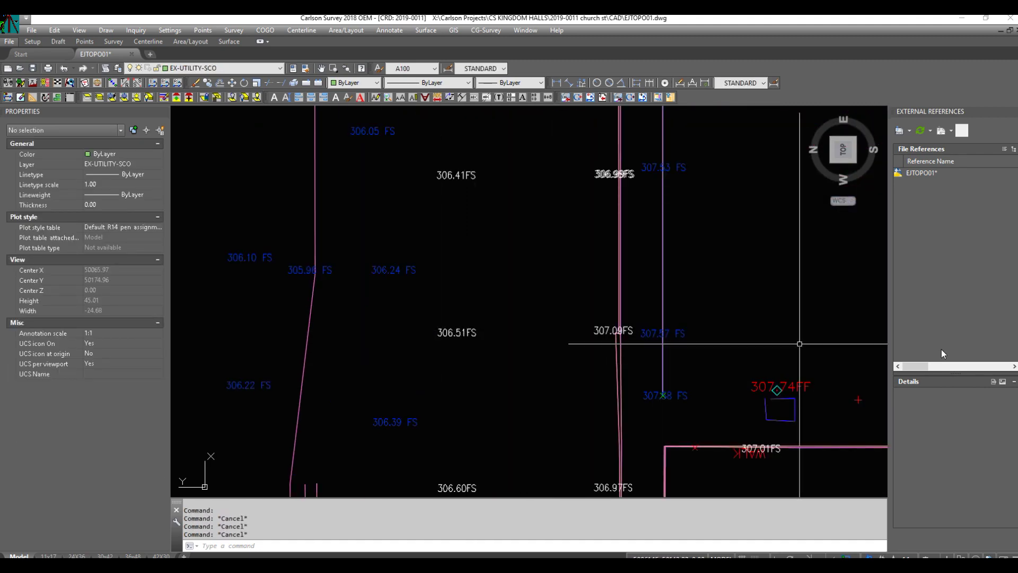
pyautogui.scroll(-6, 429, 307)
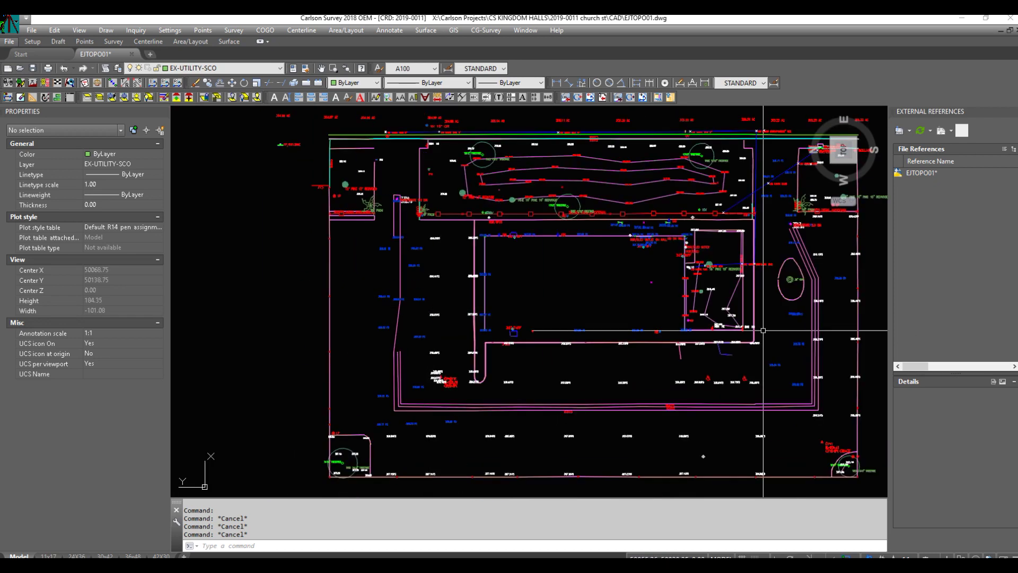
pyautogui.scroll(-2, 461, 240)
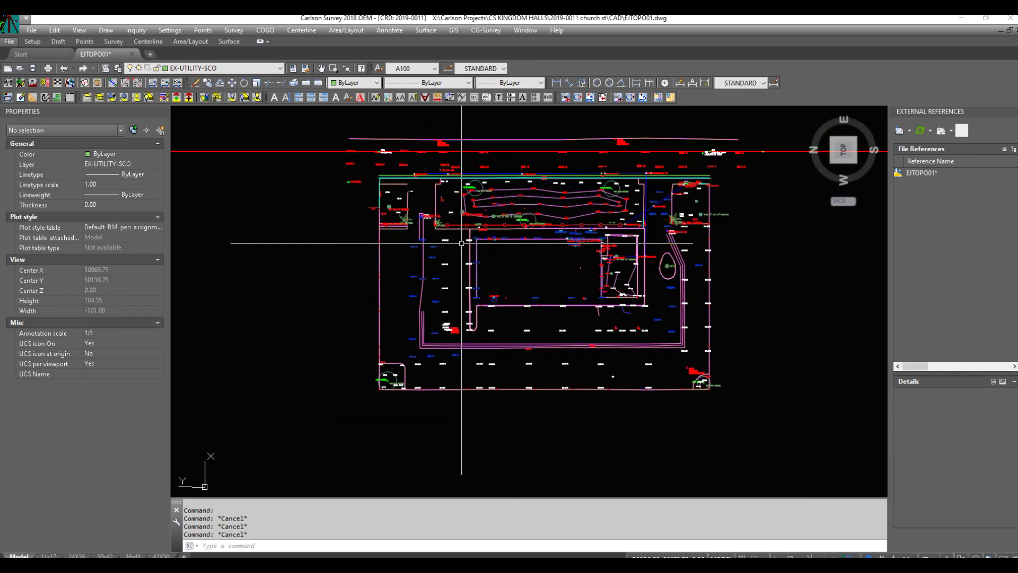
pyautogui.scroll(7, 681, 266)
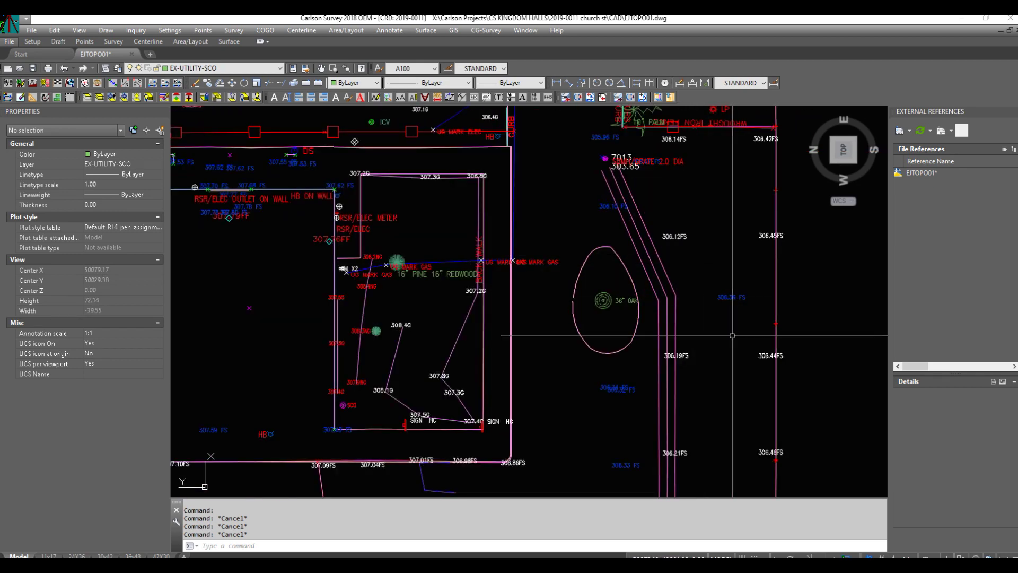
pyautogui.scroll(-4, 662, 226)
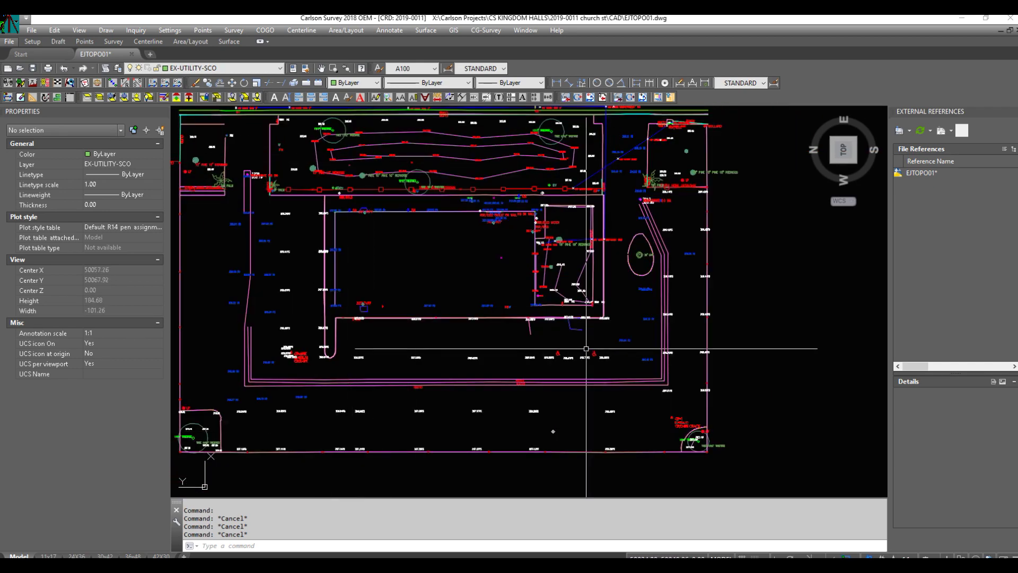
pyautogui.scroll(-2, 530, 419)
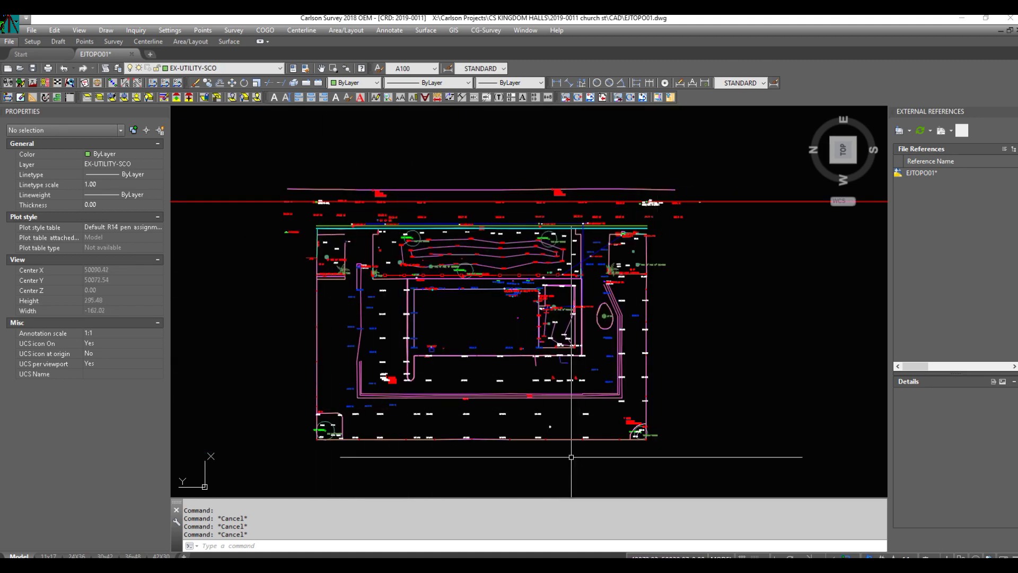
pyautogui.scroll(3, 378, 255)
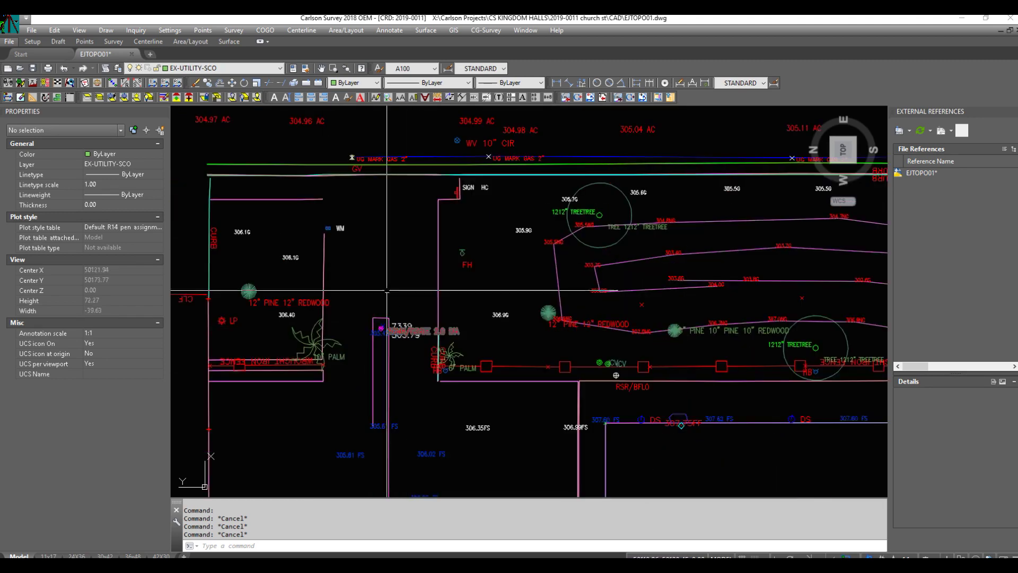
pyautogui.scroll(-1, 378, 255)
pyautogui.scroll(8, 441, 382)
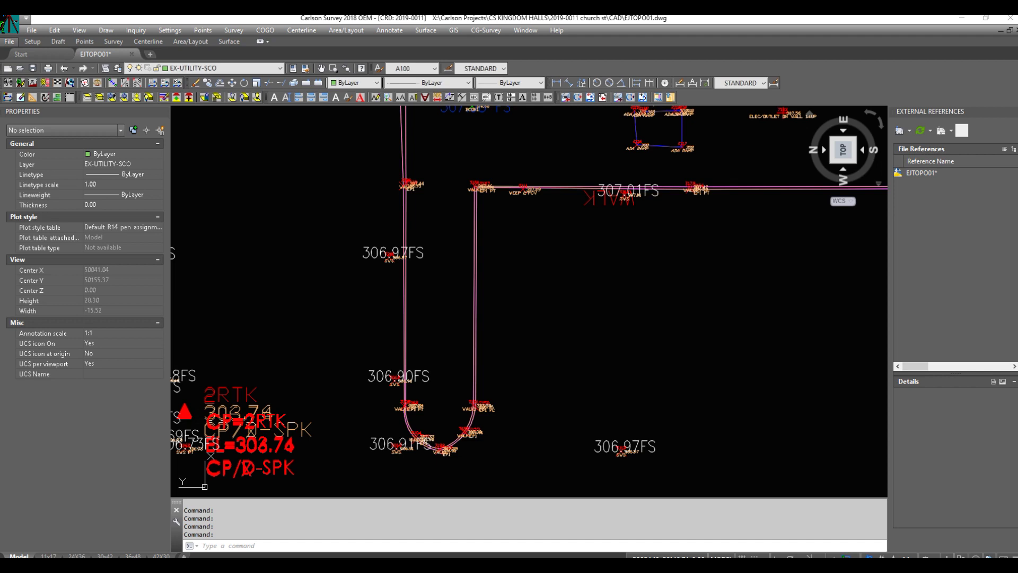
# Zoom out from the curved walk until the whole site boundary and linework are visible.
pyautogui.scroll(8, 493, 416)
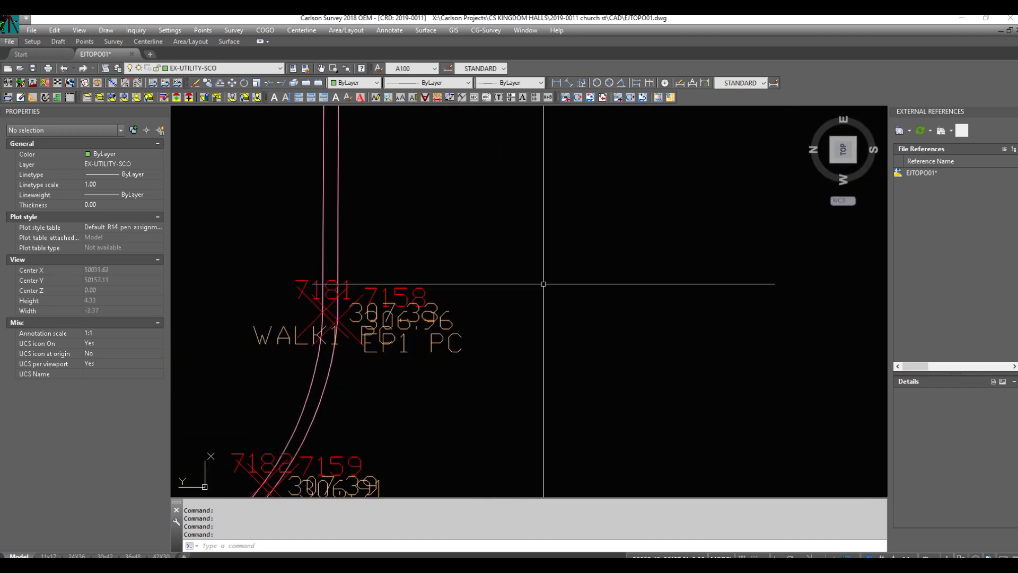
pyautogui.scroll(-2, 543, 284)
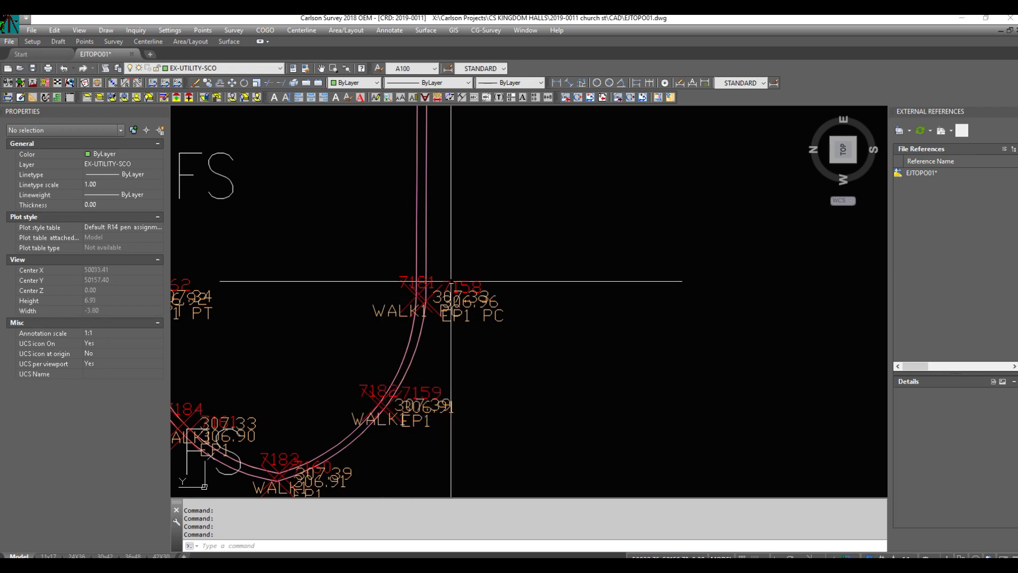
pyautogui.scroll(-2, 417, 409)
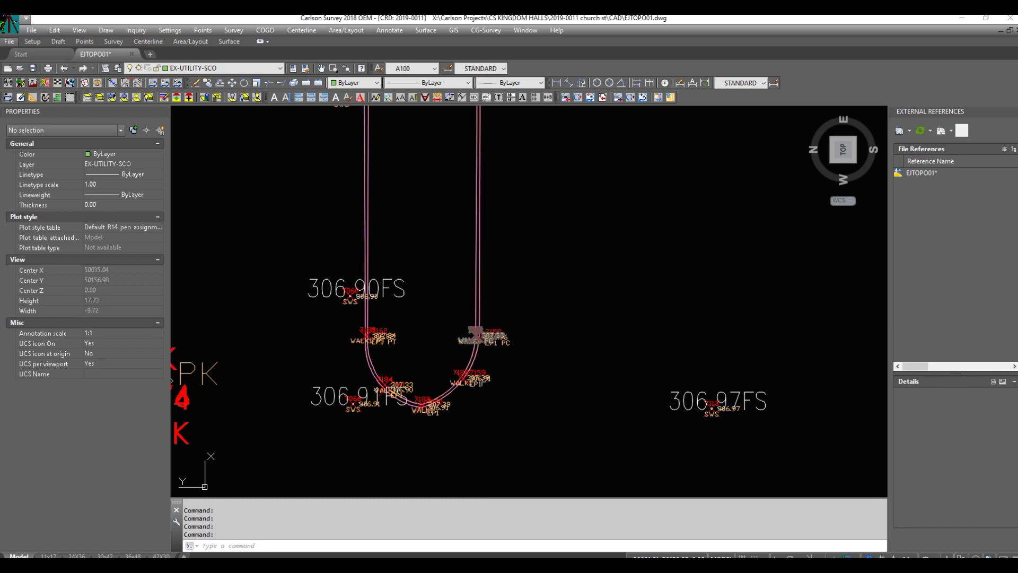
pyautogui.scroll(-3, 480, 318)
pyautogui.scroll(-2, 556, 276)
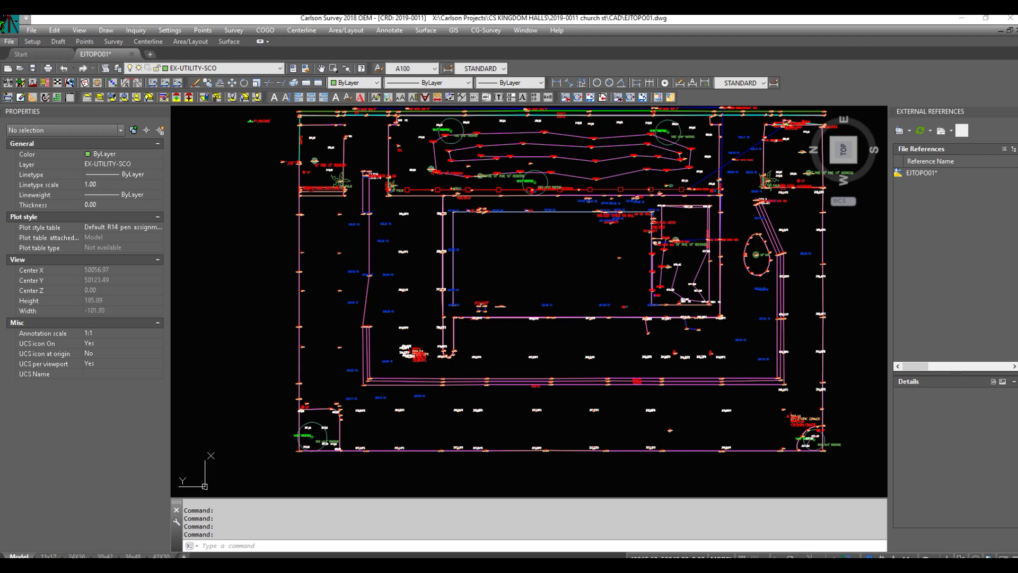
# Maximize the SOLVANG TOPO PDF and examine the stucco building and gravel area at 125%.
pyautogui.hotkey('alt', 'Tab')
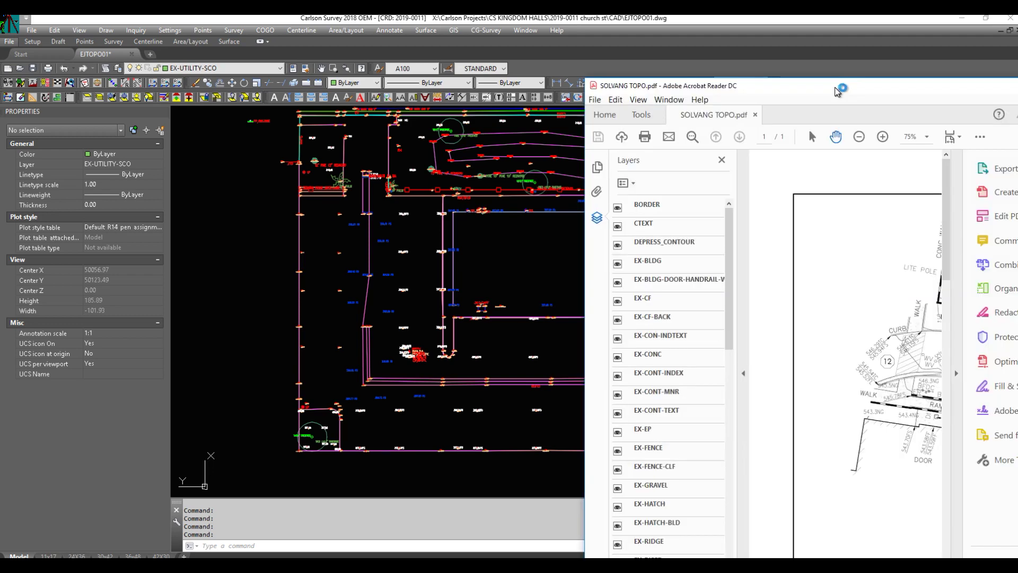
pyautogui.press('super+Up')
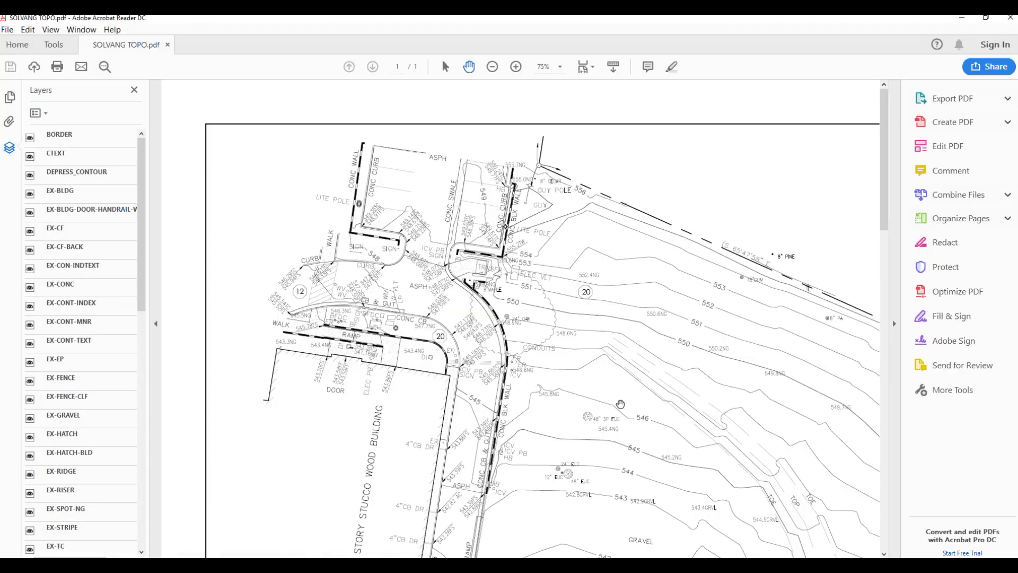
pyautogui.click(516, 66)
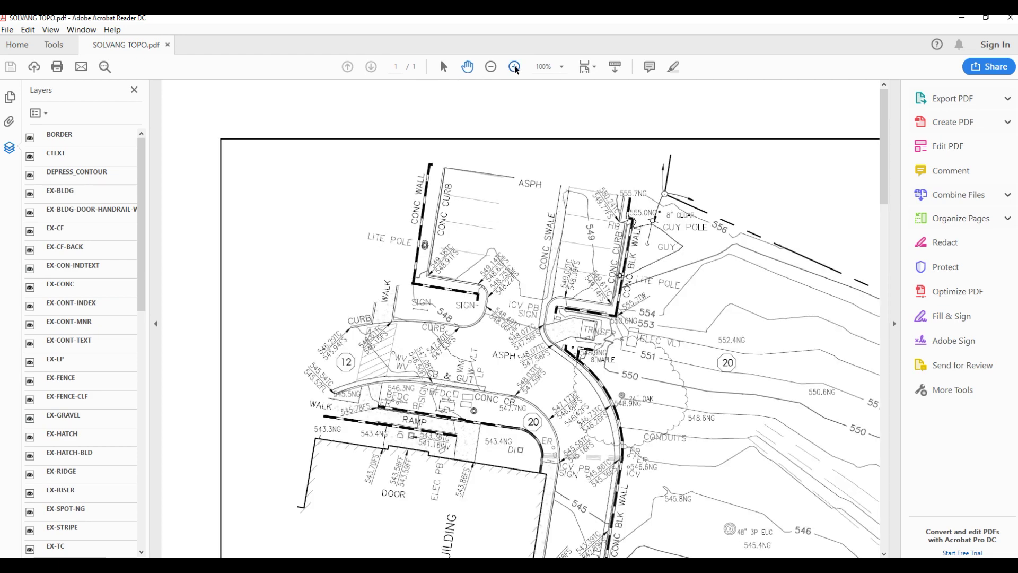
pyautogui.click(515, 67)
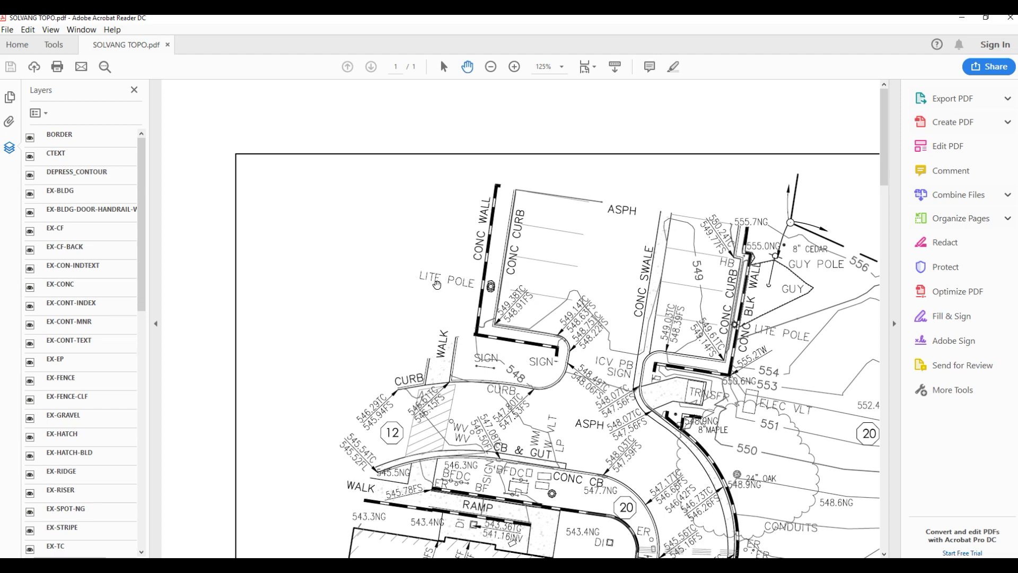
pyautogui.moveTo(786, 285); pyautogui.dragTo(631, 88)
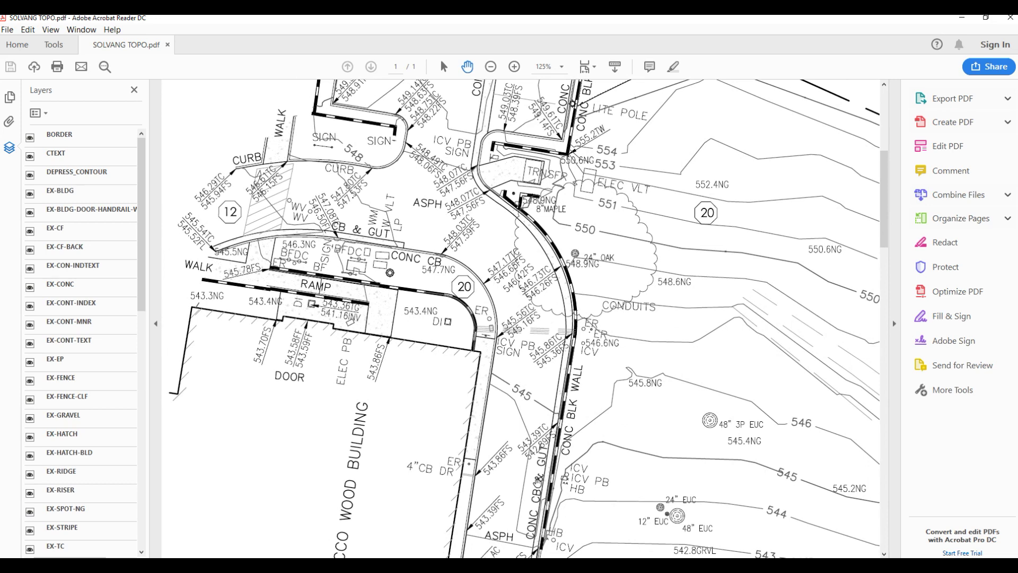
pyautogui.moveTo(362, 427); pyautogui.dragTo(544, 203)
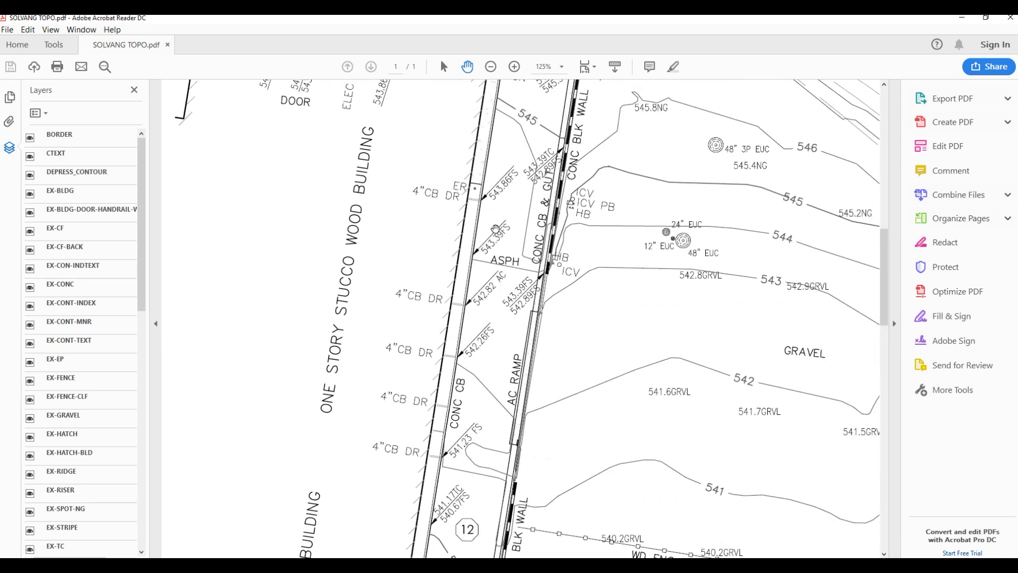
pyautogui.moveTo(672, 446); pyautogui.dragTo(381, 375)
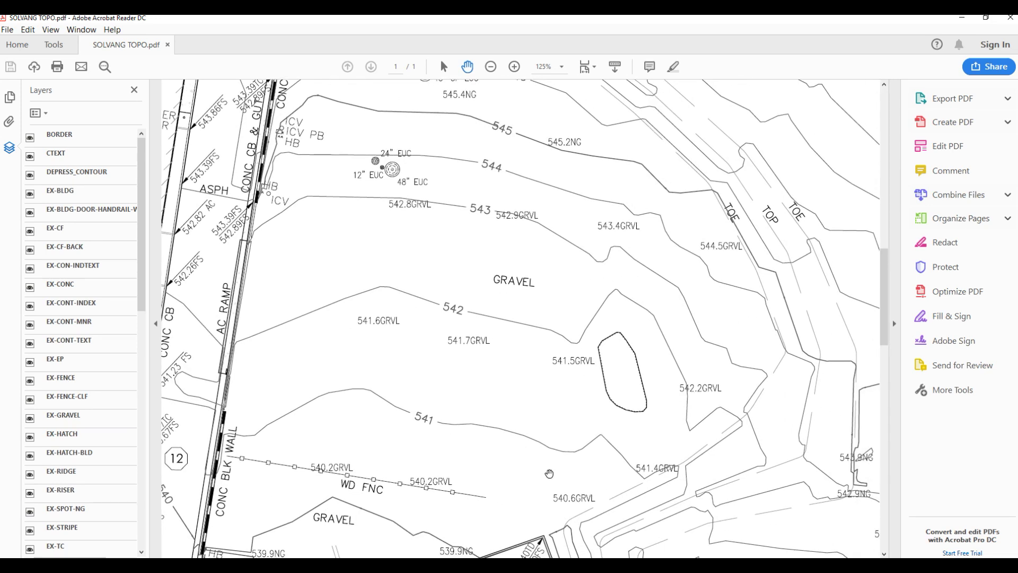
pyautogui.moveTo(693, 402); pyautogui.dragTo(564, 287)
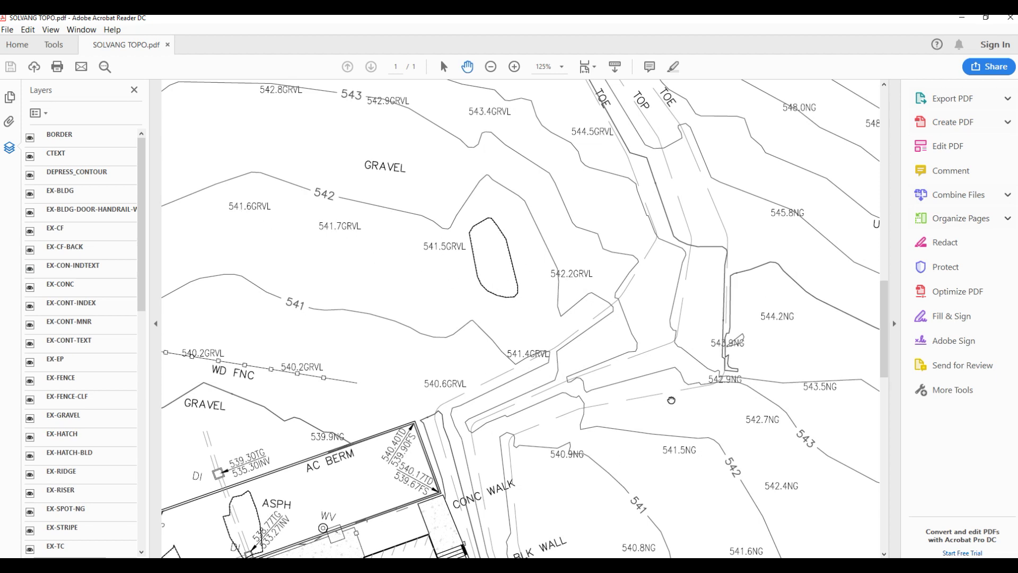
pyautogui.moveTo(670, 401); pyautogui.dragTo(652, 412)
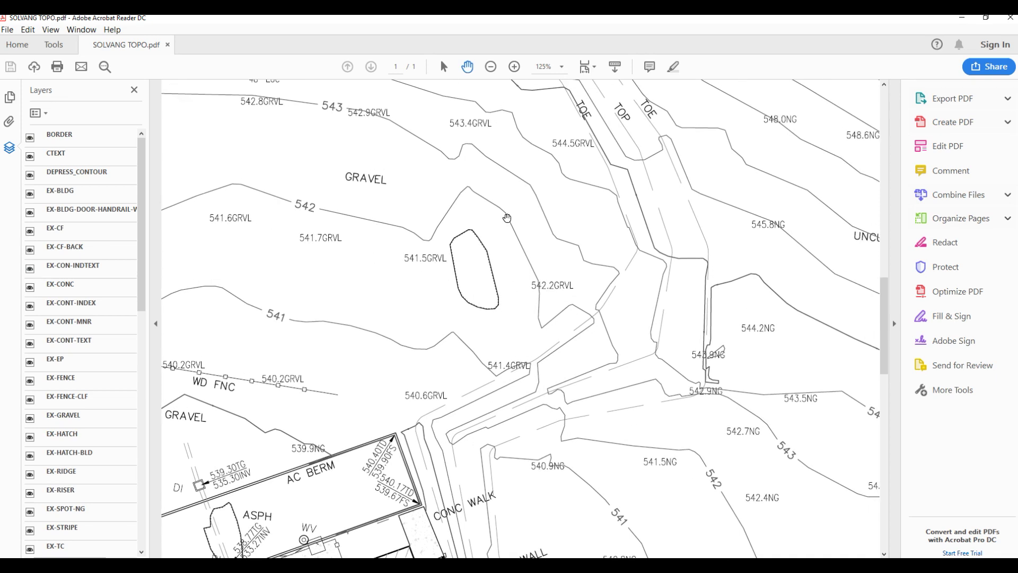
# Review the plan at 75% around the buildings and legend, then close the PDF.
pyautogui.click(492, 67)
pyautogui.moveTo(468, 273); pyautogui.dragTo(392, 348)
pyautogui.moveTo(437, 225); pyautogui.dragTo(689, 122)
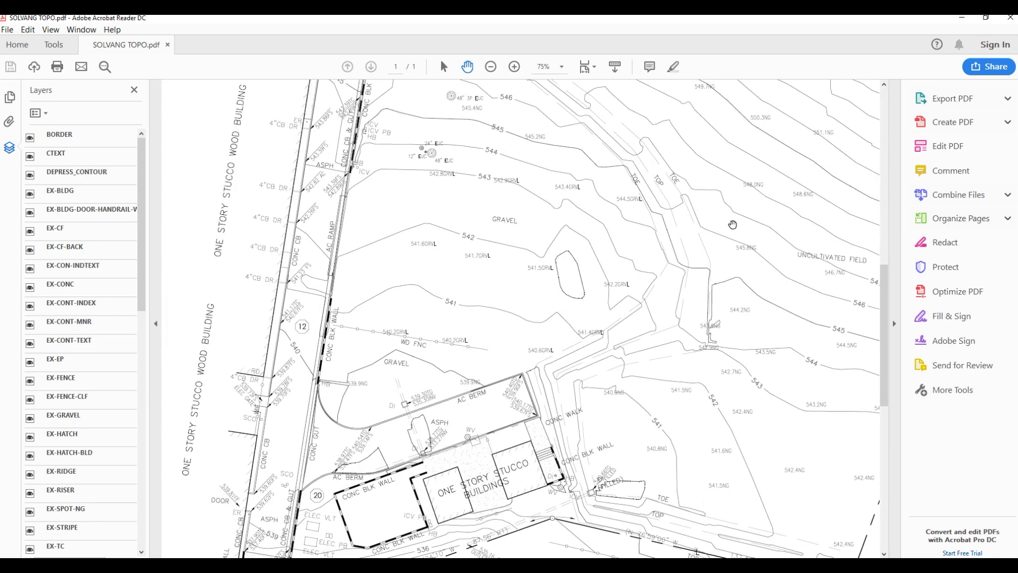
pyautogui.moveTo(395, 297); pyautogui.dragTo(426, 344)
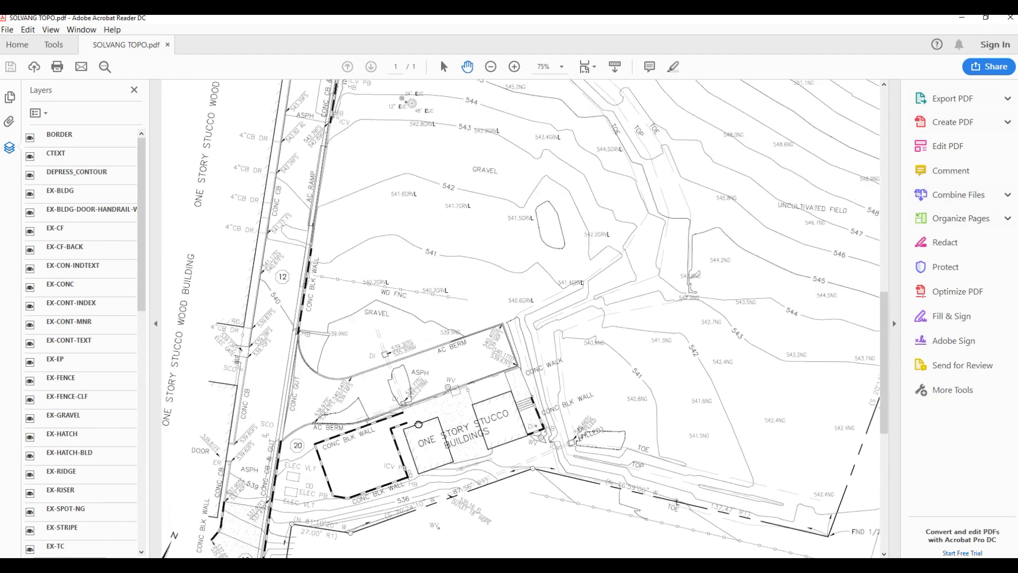
pyautogui.moveTo(737, 235); pyautogui.dragTo(392, 449)
pyautogui.moveTo(364, 290); pyautogui.dragTo(532, 332)
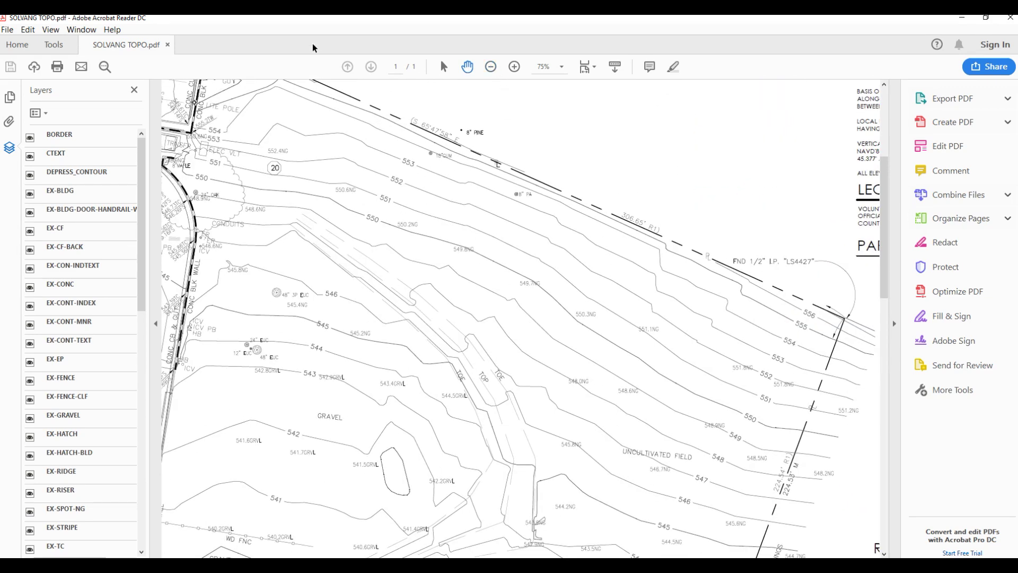
pyautogui.click(1005, 21)
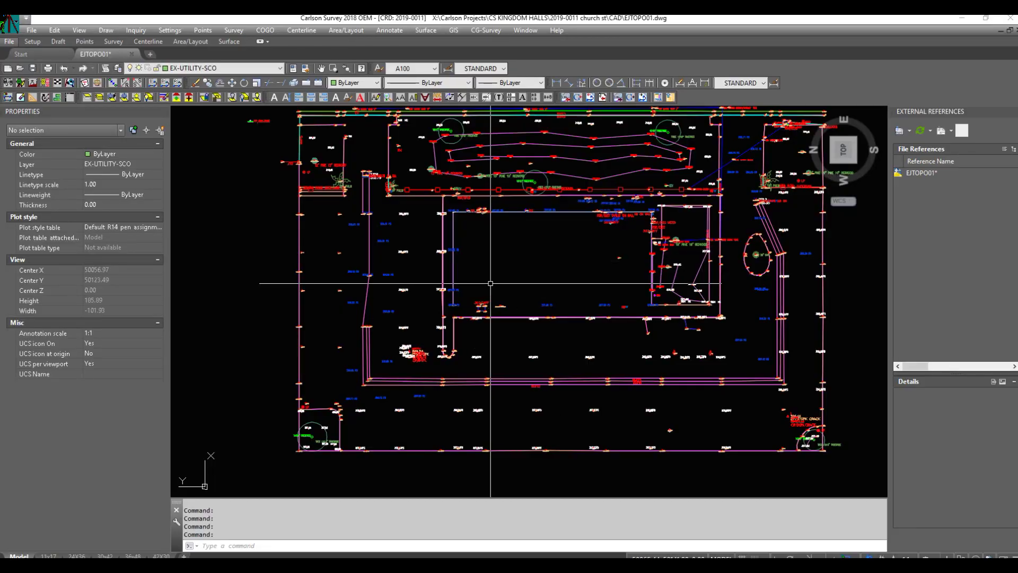
# Draw a four-point demonstration line from point 7036 along the gutter with the L command.
pyautogui.scroll(-2, 396, 319)
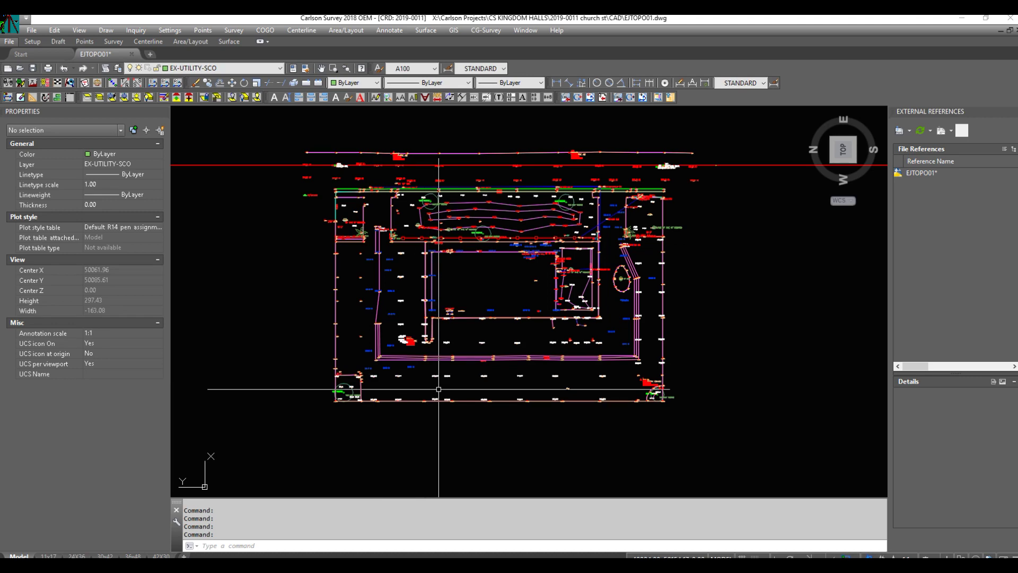
pyautogui.write('L')
pyautogui.press('Return')
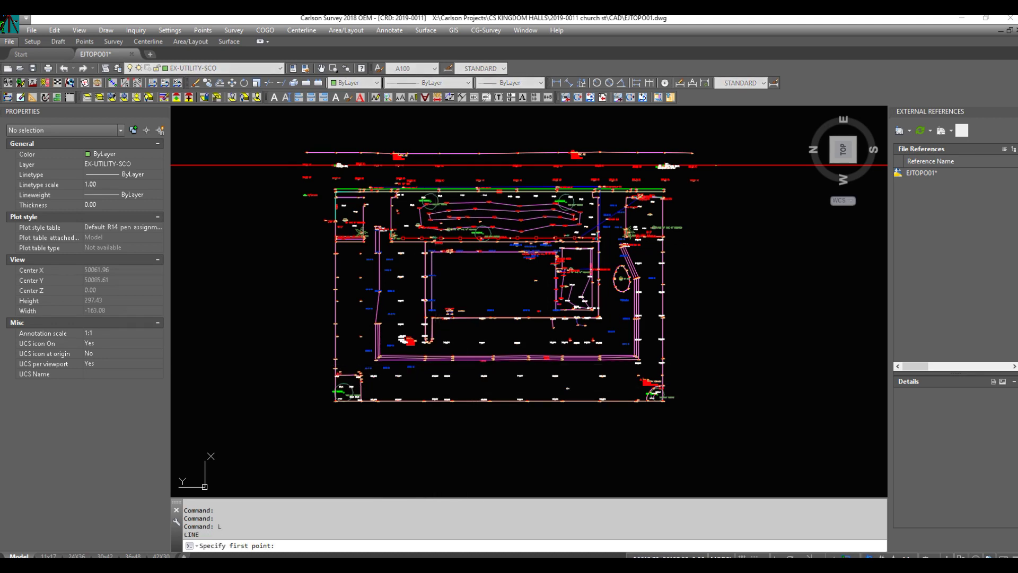
pyautogui.scroll(8, 364, 352)
pyautogui.scroll(3, 364, 350)
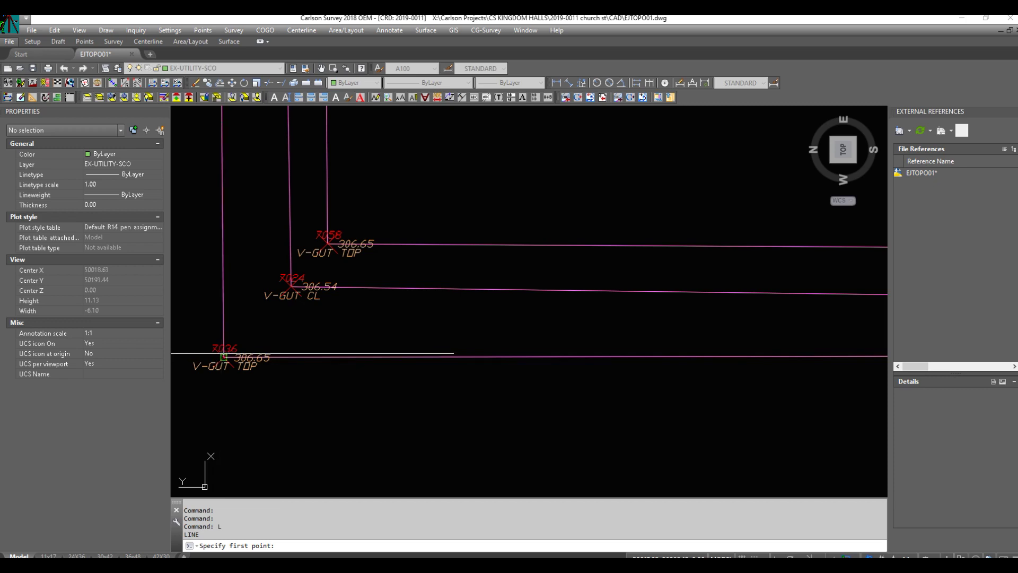
pyautogui.click(223, 355)
pyautogui.scroll(-5, 221, 305)
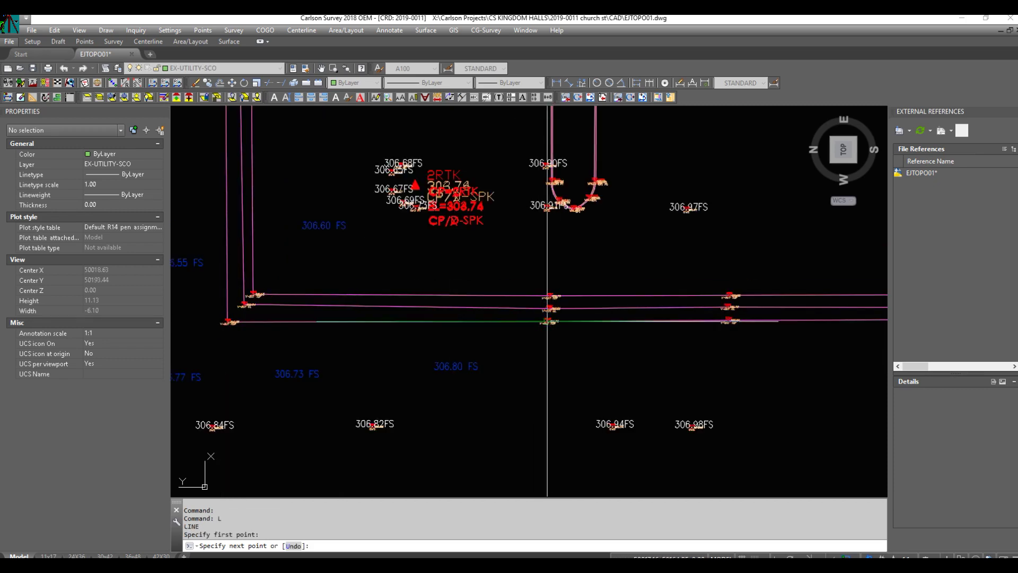
pyautogui.scroll(4, 545, 322)
pyautogui.click(557, 312)
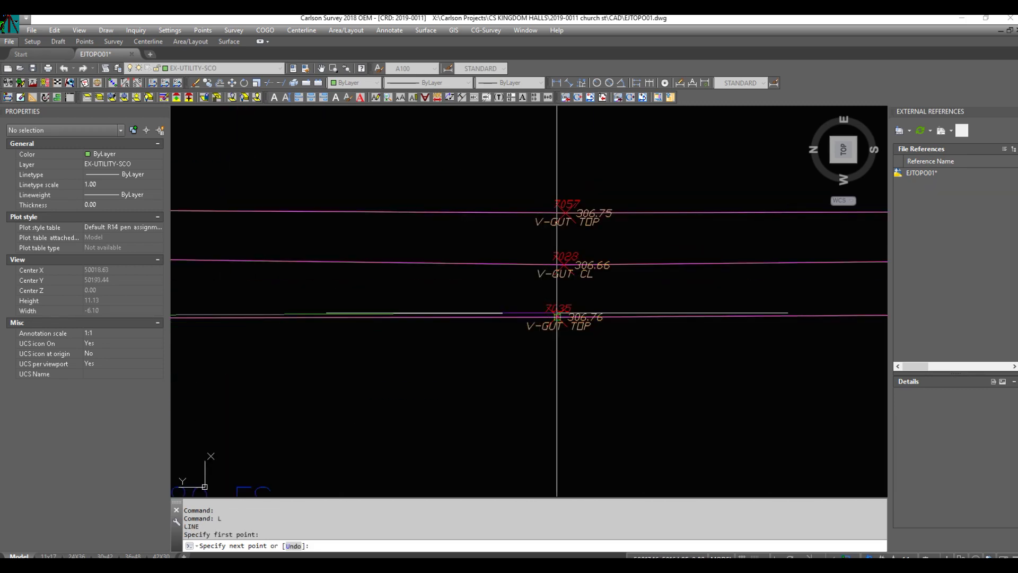
pyautogui.scroll(-6, 557, 312)
pyautogui.scroll(4, 502, 307)
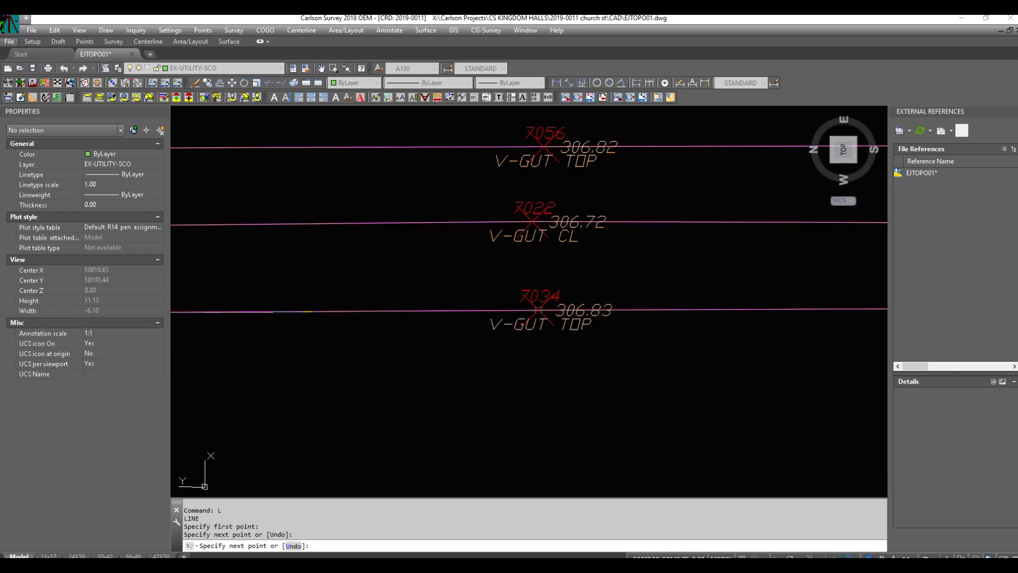
pyautogui.click(534, 306)
pyautogui.scroll(-6, 532, 331)
pyautogui.scroll(4, 533, 331)
pyautogui.click(519, 309)
pyautogui.scroll(-6, 473, 297)
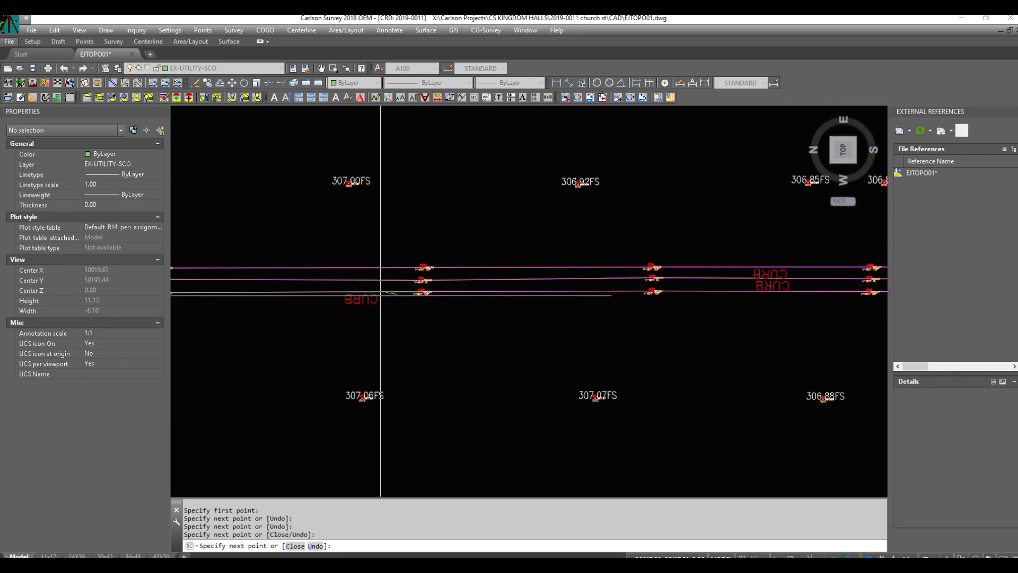
pyautogui.press('Escape')
# Erase the demonstration line just drawn.
pyautogui.scroll(-3, 424, 318)
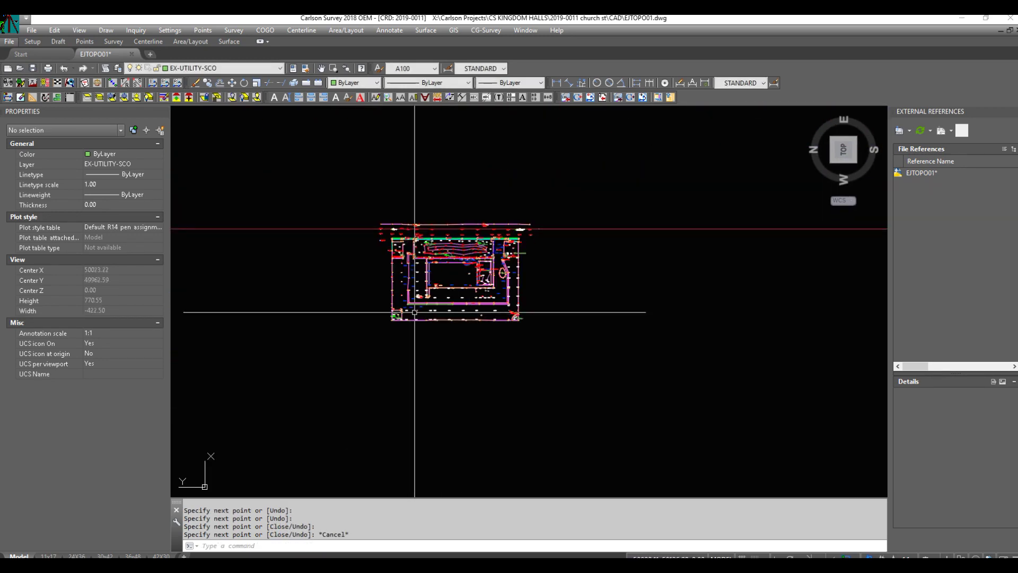
pyautogui.scroll(8, 408, 303)
pyautogui.click(383, 307)
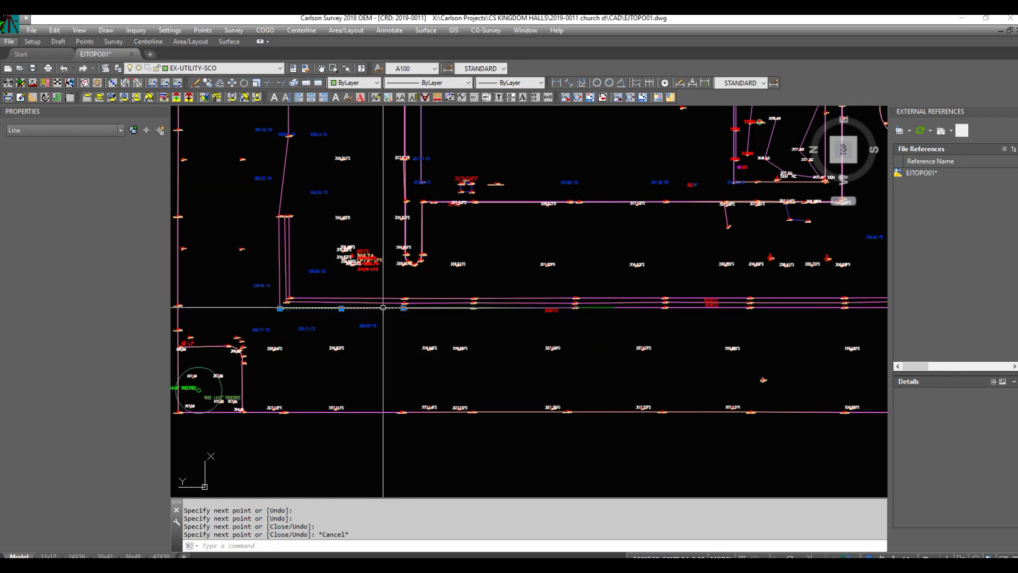
pyautogui.write('e')
pyautogui.press('Return')
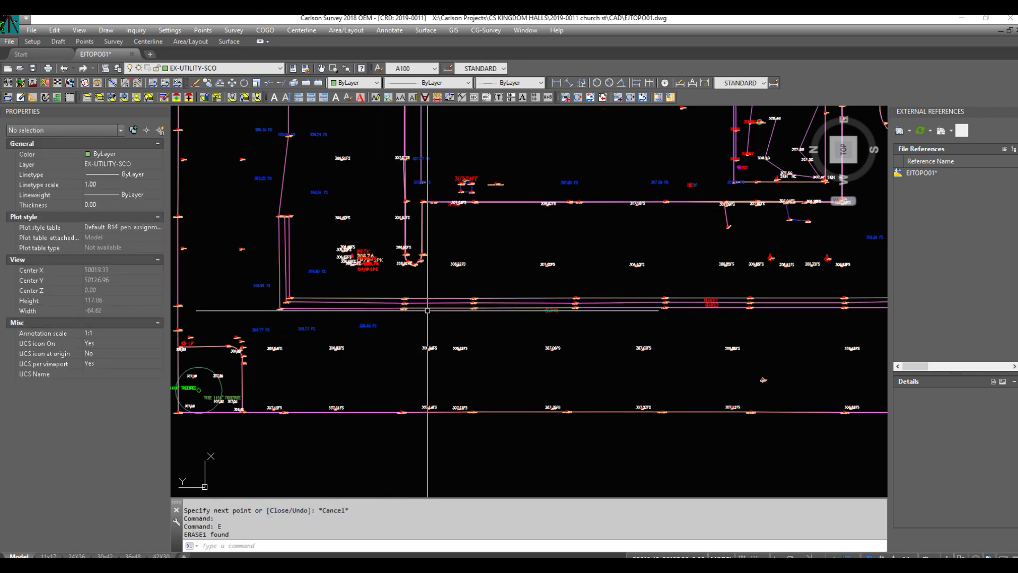
# Erase the remaining horizontal demonstration line segment.
pyautogui.click(438, 298)
pyautogui.press('Escape')
pyautogui.click(431, 307)
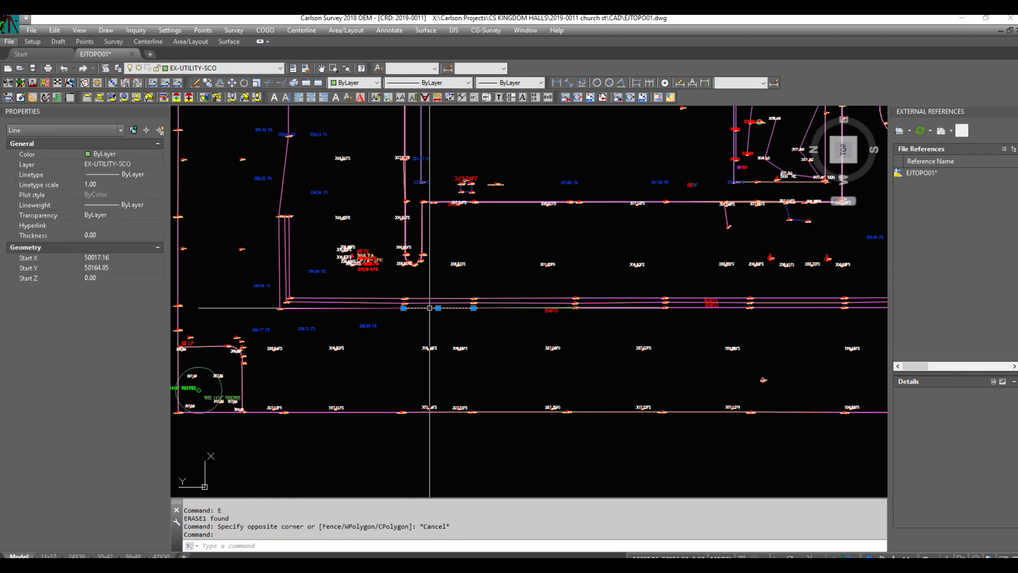
pyautogui.press('Escape')
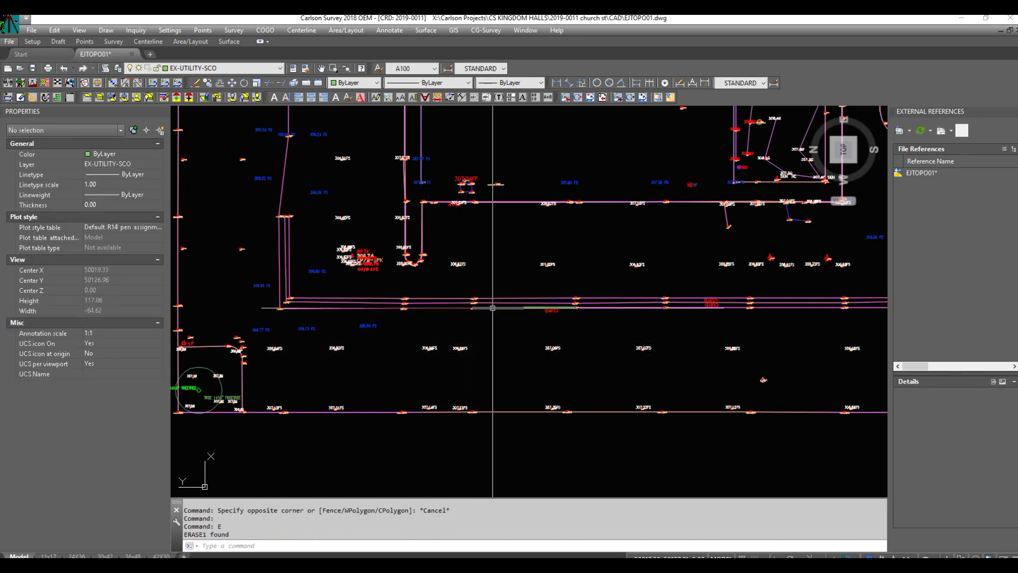
pyautogui.click(494, 312)
pyautogui.write('e')
pyautogui.press('Return')
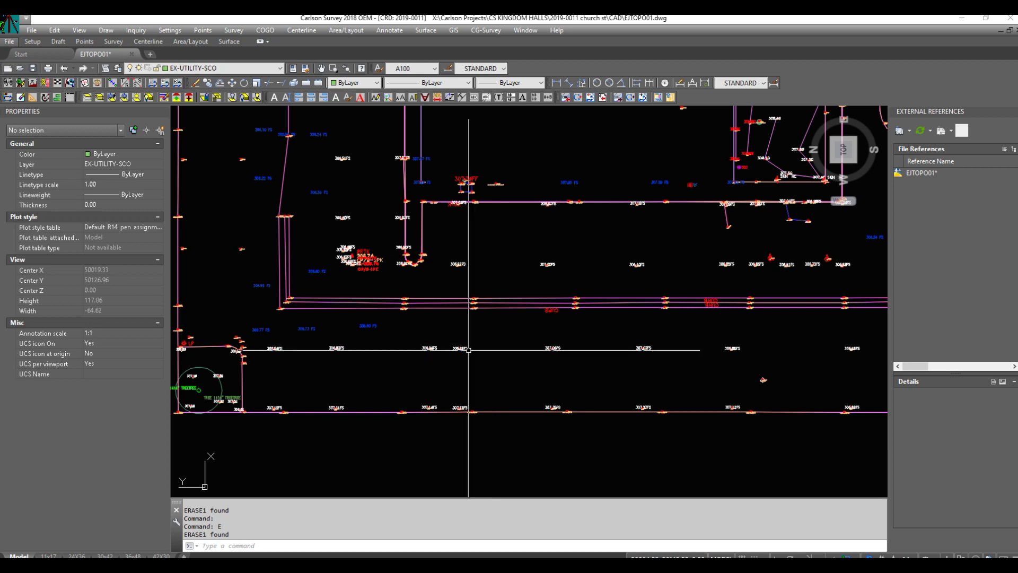
pyautogui.scroll(-2, 491, 346)
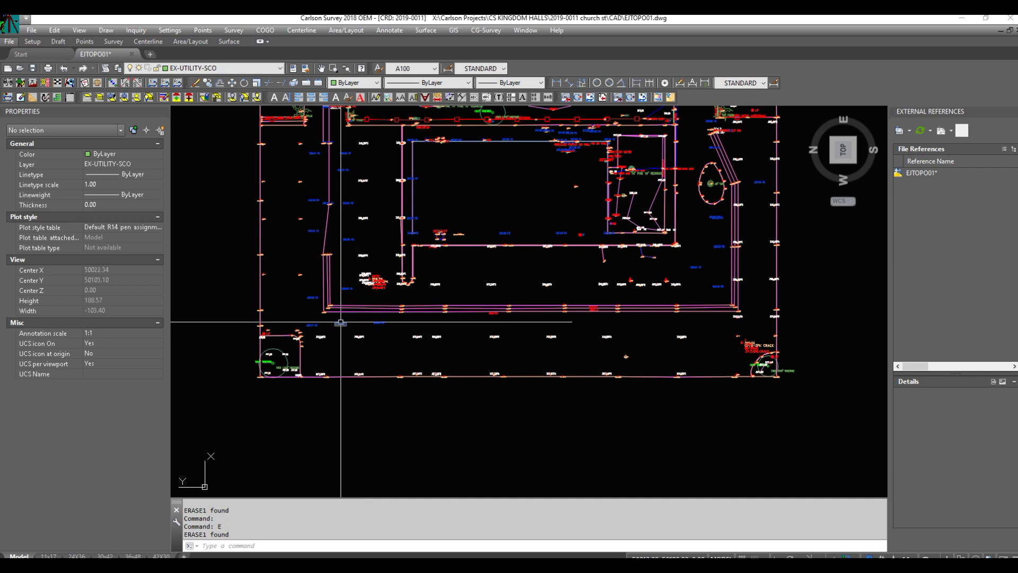
# Zoom out until the entire EJTOPO01 site plan is visible.
pyautogui.scroll(-2, 336, 326)
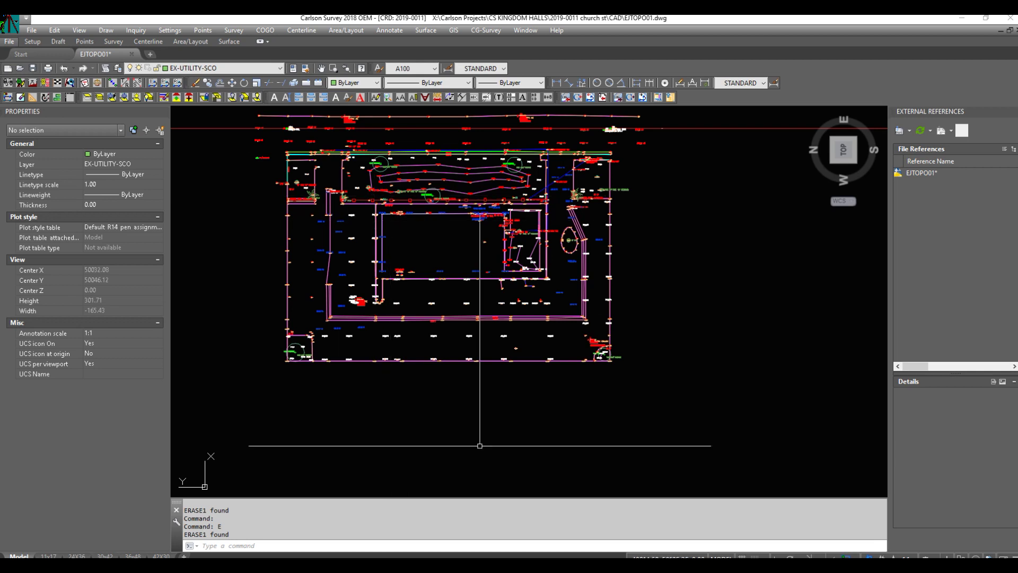
pyautogui.write('L')
pyautogui.press('Return')
pyautogui.click(529, 276)
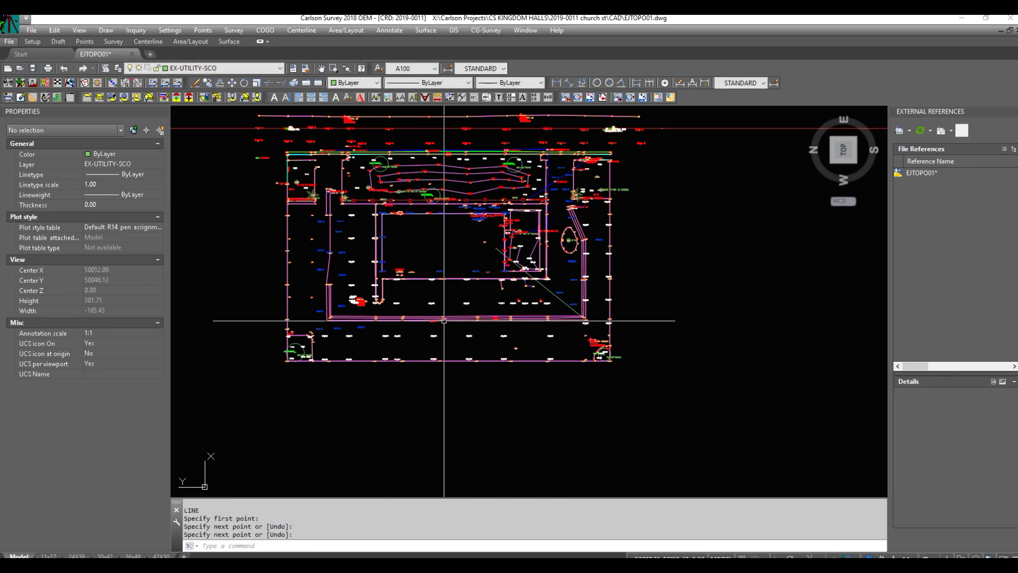
pyautogui.press('Escape')
pyautogui.press('Escape')
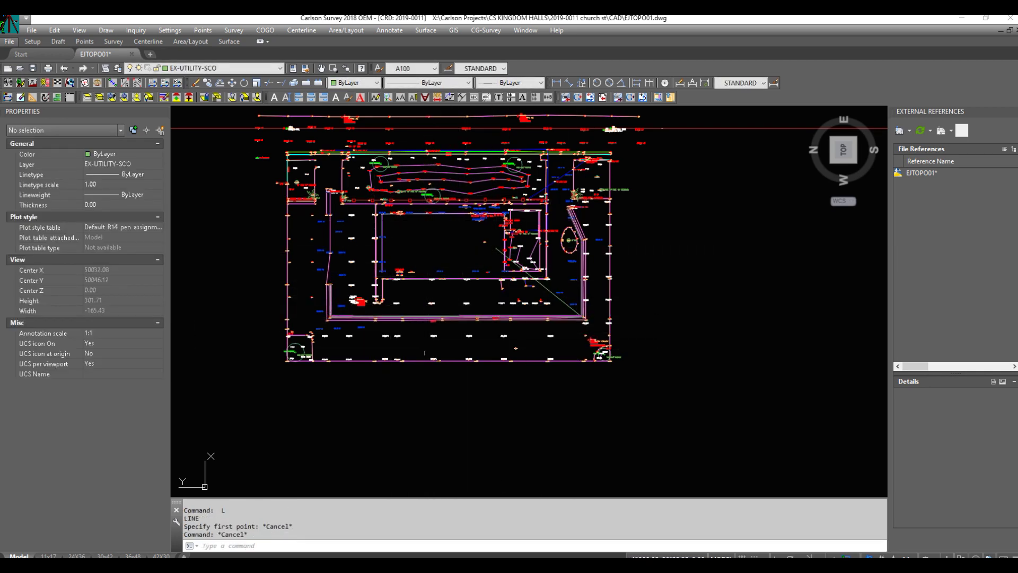
pyautogui.write('L')
pyautogui.press('Return')
pyautogui.click(441, 317)
pyautogui.click(367, 216)
pyautogui.click(303, 232)
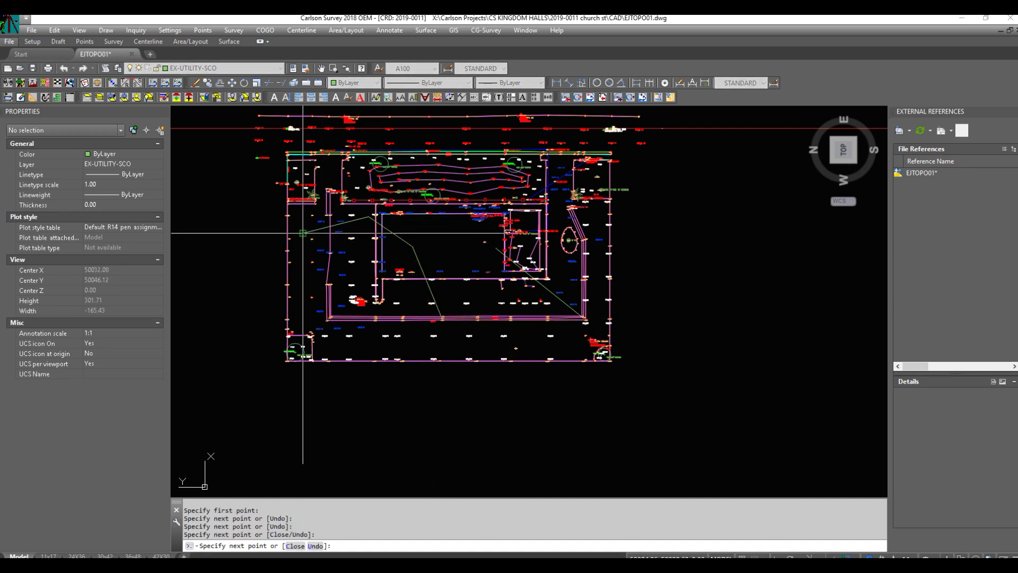
pyautogui.click(288, 284)
pyautogui.press('Return')
pyautogui.click(330, 266)
pyautogui.press('Escape')
pyautogui.press('Escape')
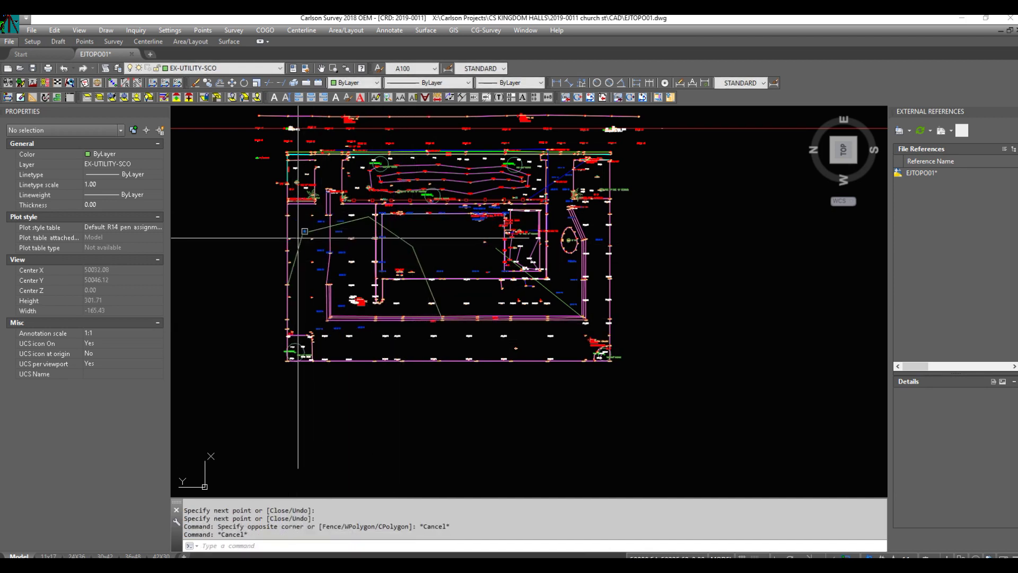
pyautogui.click(305, 240)
pyautogui.click(296, 234)
pyautogui.click(308, 231)
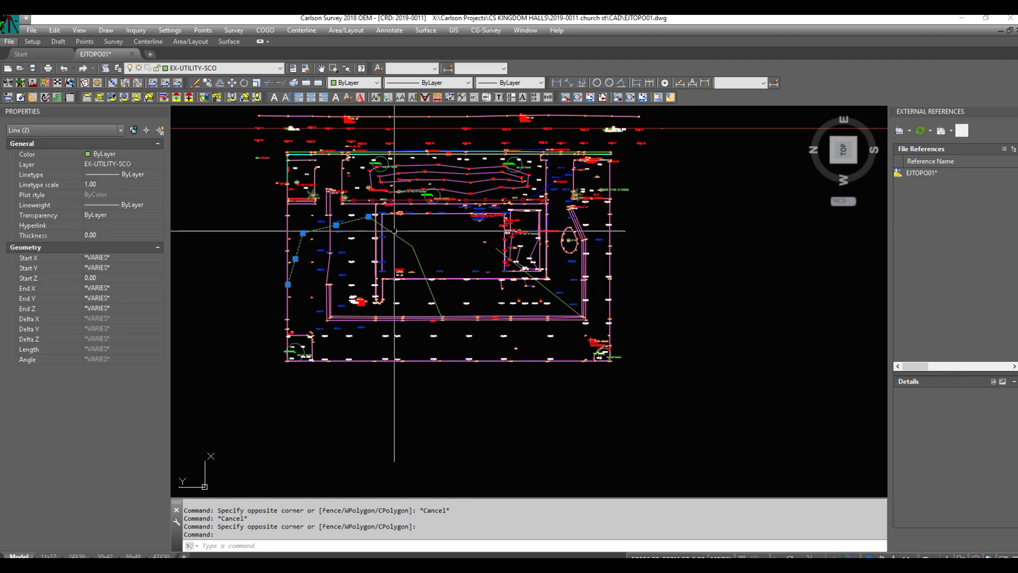
pyautogui.click(403, 263)
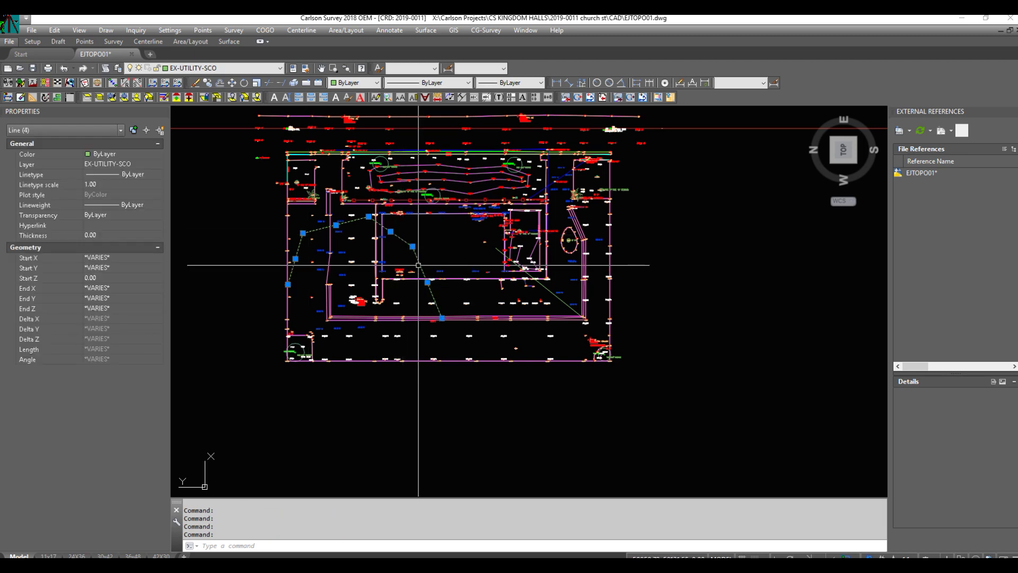
pyautogui.write('E')
pyautogui.press('Return')
pyautogui.click(546, 287)
pyautogui.write('E')
pyautogui.press('Return')
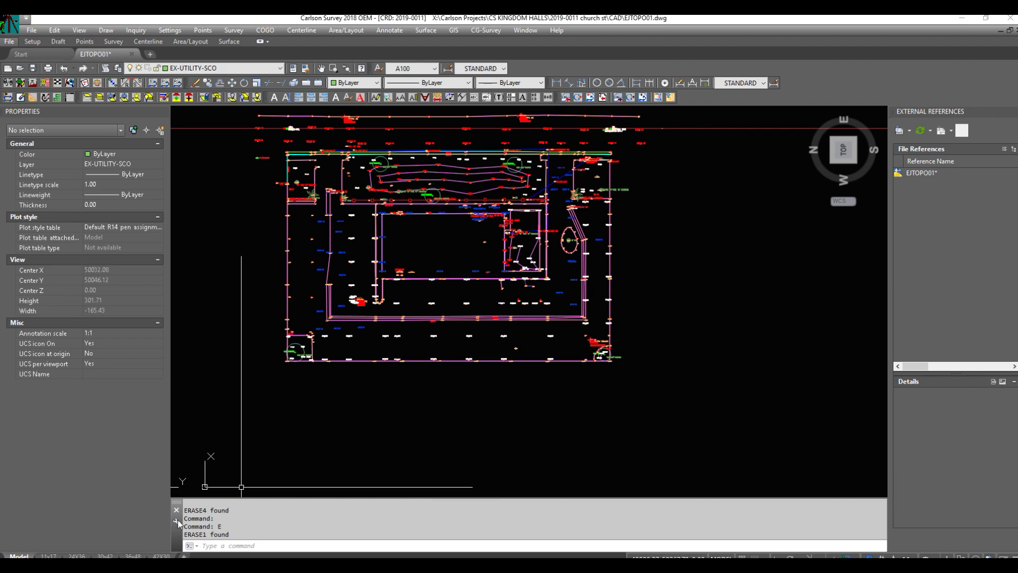
pyautogui.click(76, 556)
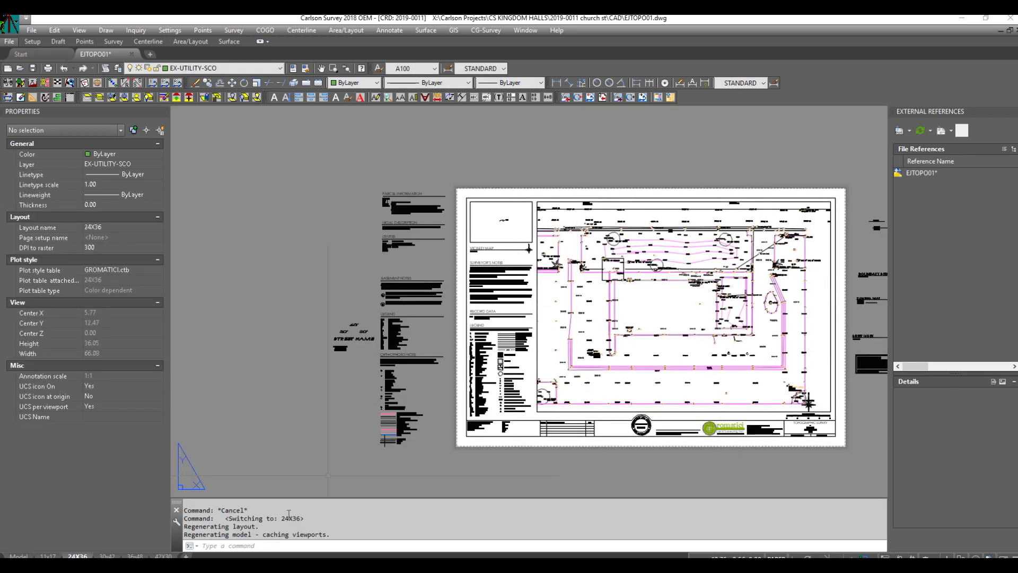
# Back in model space, freeze the EX-SURF-VG layer by picking the gutter polyline.
pyautogui.click(19, 556)
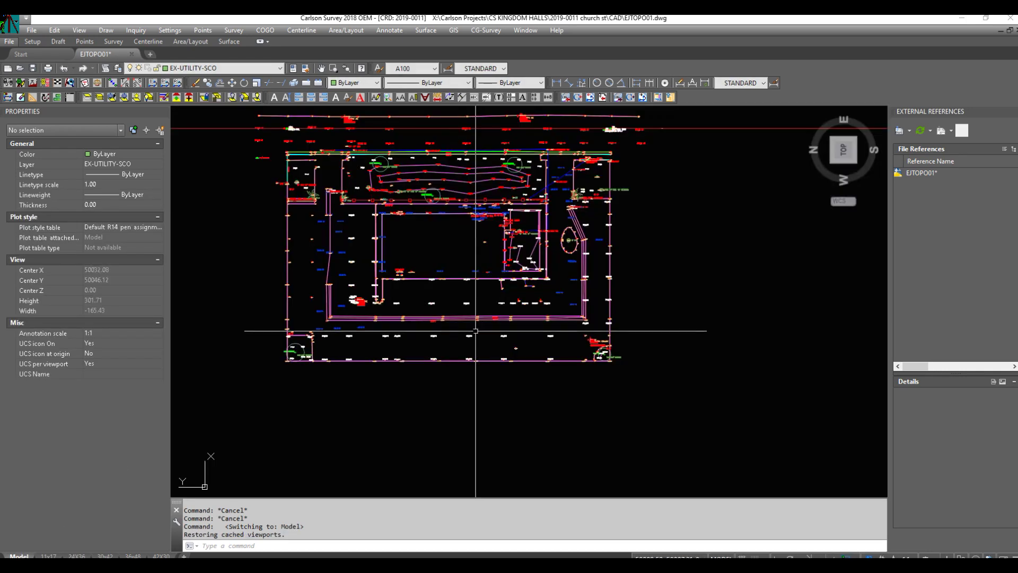
pyautogui.scroll(10, 453, 318)
pyautogui.click(472, 284)
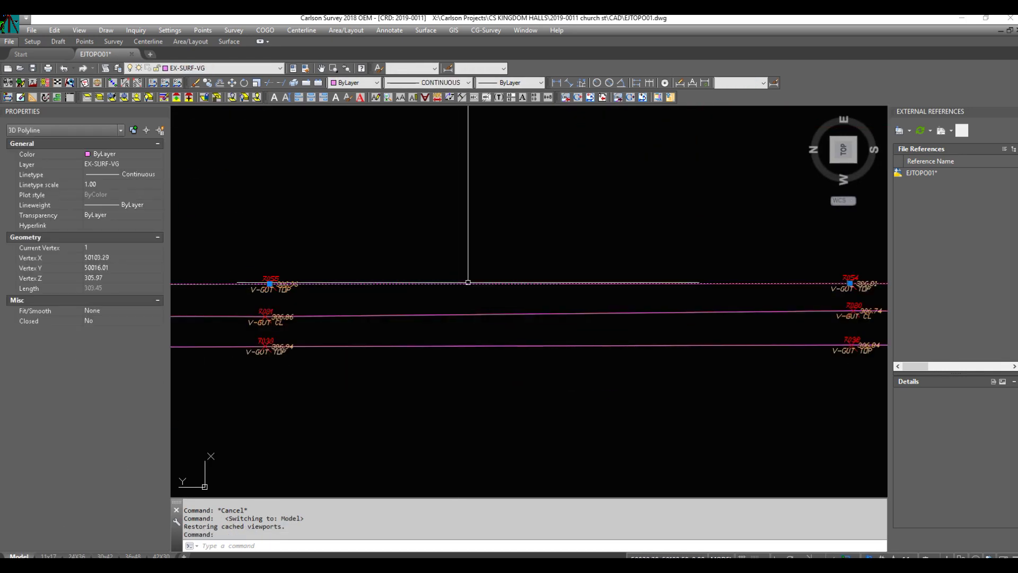
pyautogui.click(125, 99)
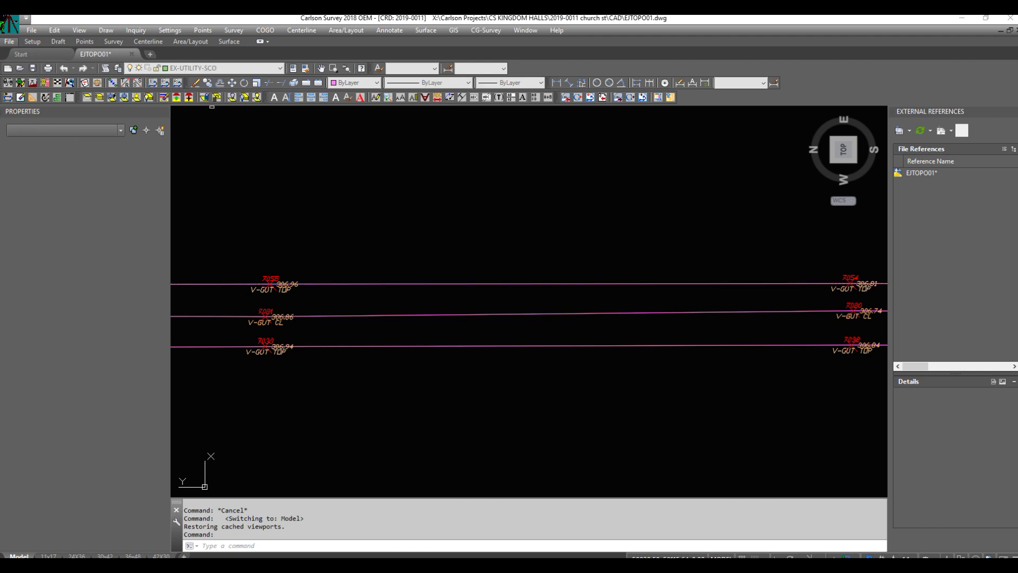
pyautogui.click(366, 284)
pyautogui.press('Return')
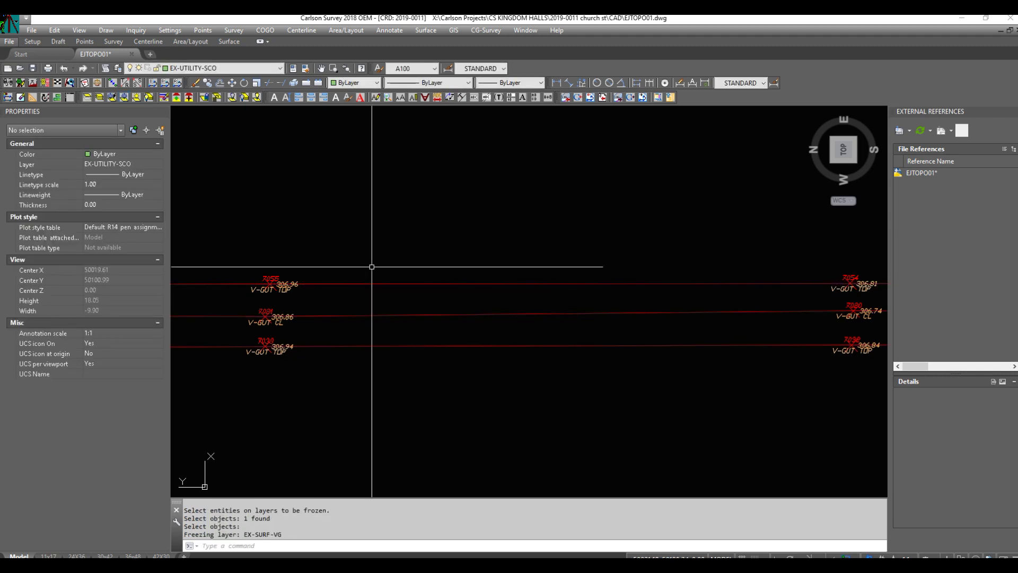
pyautogui.scroll(-12, 432, 325)
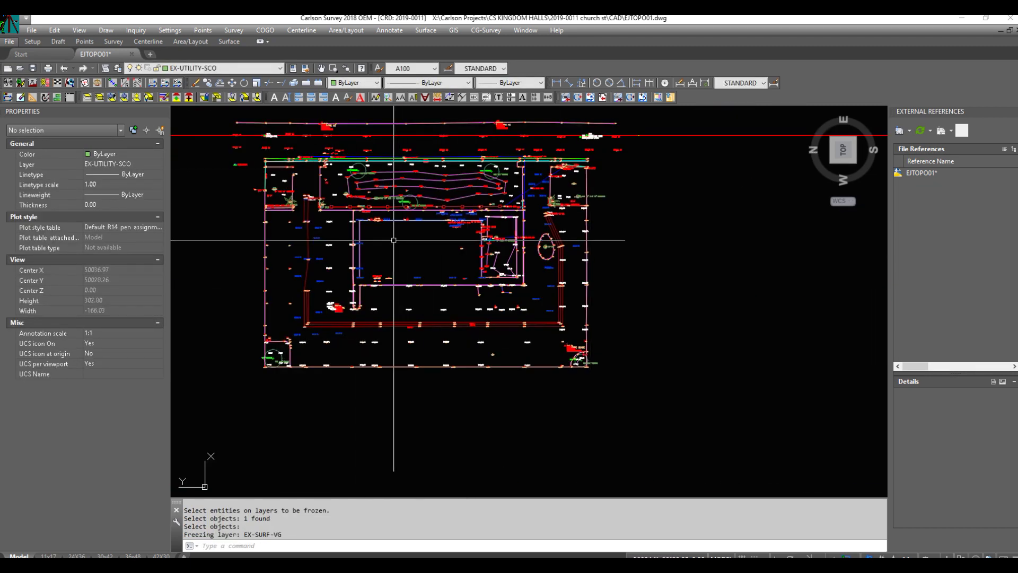
# Freeze the EX-SURF-EP and EX-SURF-WALK layers by picking their objects, then undo once.
pyautogui.click(125, 99)
pyautogui.scroll(6, 429, 168)
pyautogui.click(364, 206)
pyautogui.press('Return')
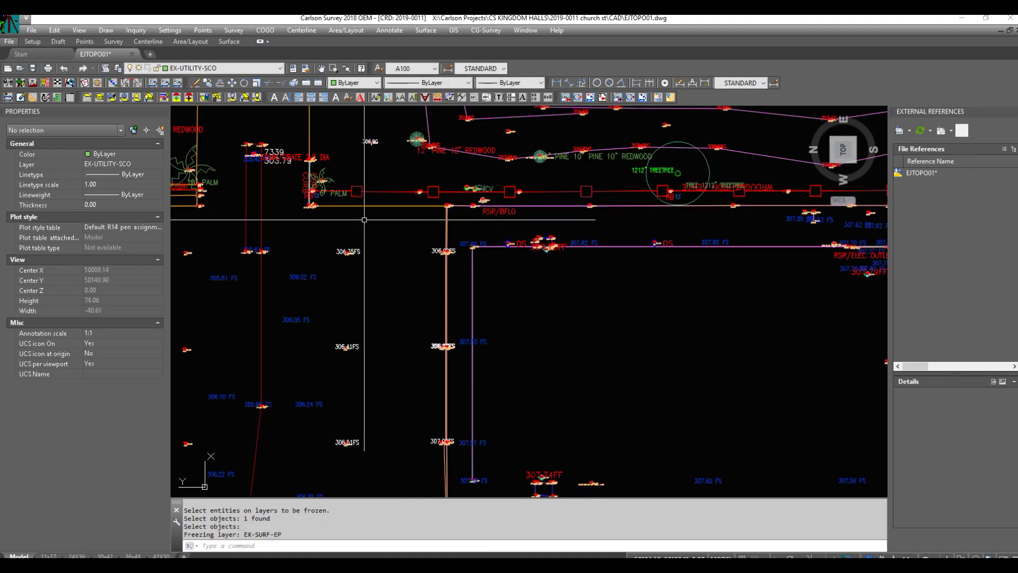
pyautogui.press('Return')
pyautogui.click(447, 207)
pyautogui.press('Return')
pyautogui.scroll(-8, 402, 254)
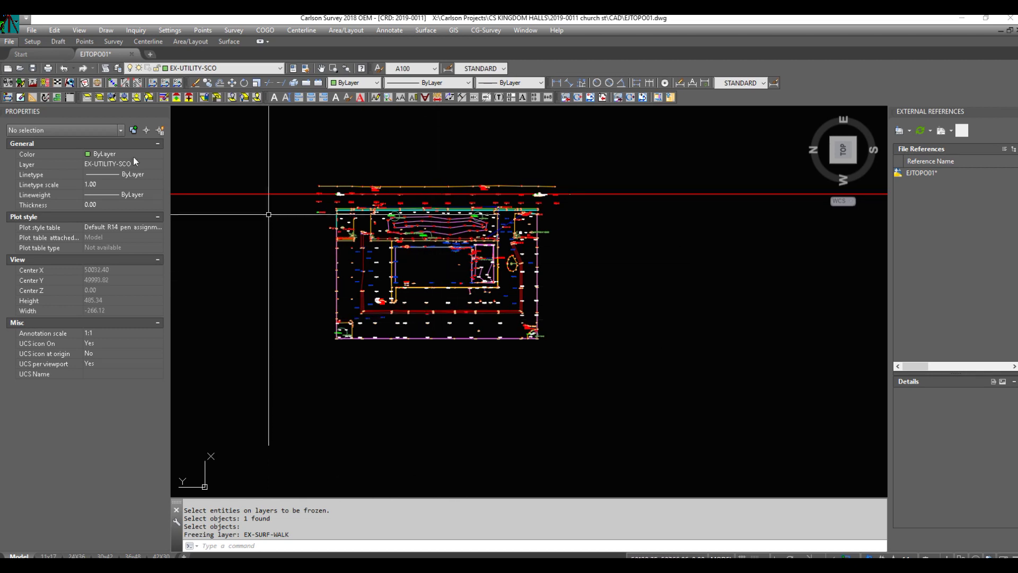
pyautogui.click(64, 68)
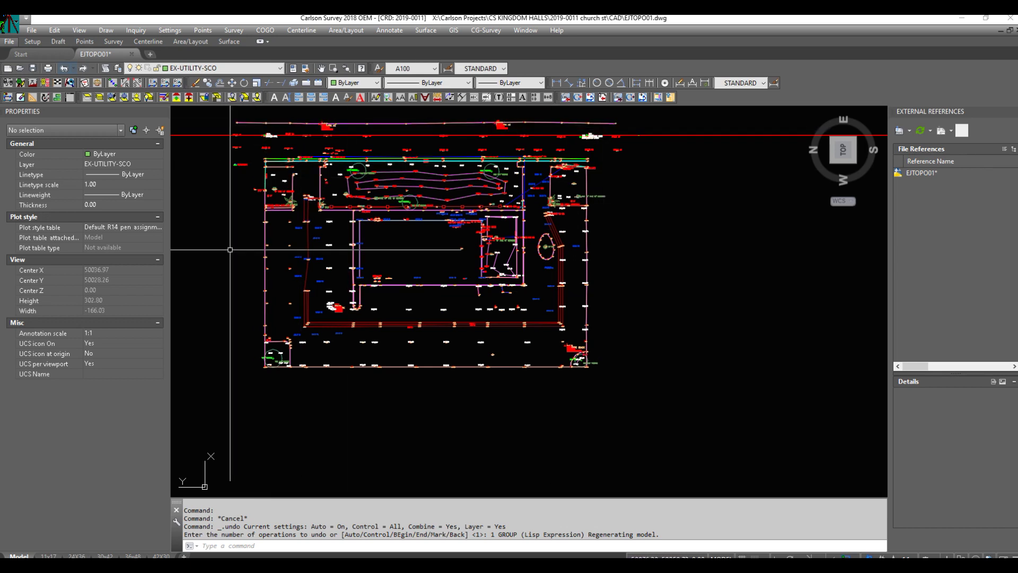
# Zoom in and out to review the EJTOPO01 site plan's points, labels and linework.
pyautogui.scroll(-4, 524, 308)
pyautogui.scroll(5, 409, 264)
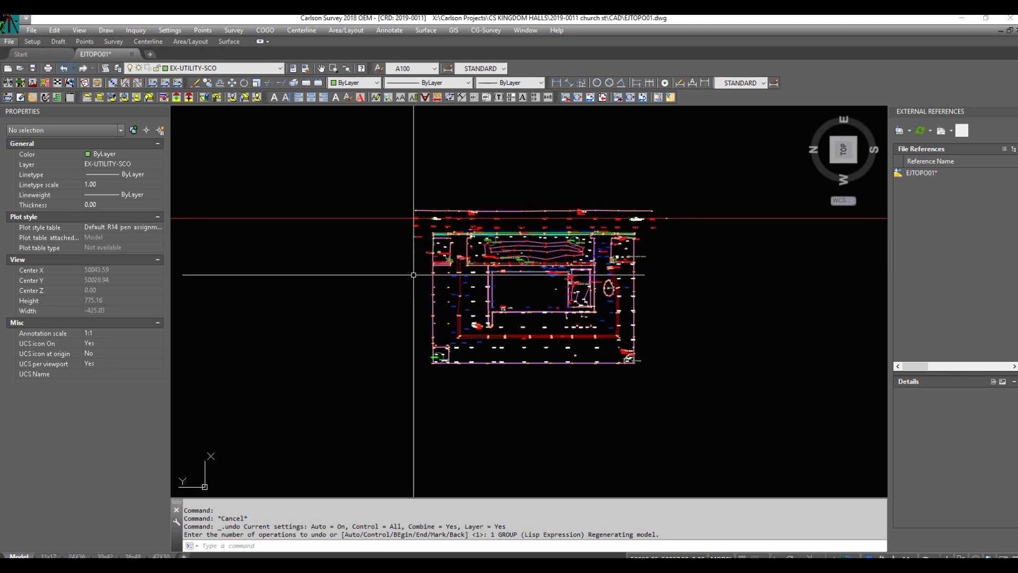
pyautogui.scroll(-5, 410, 264)
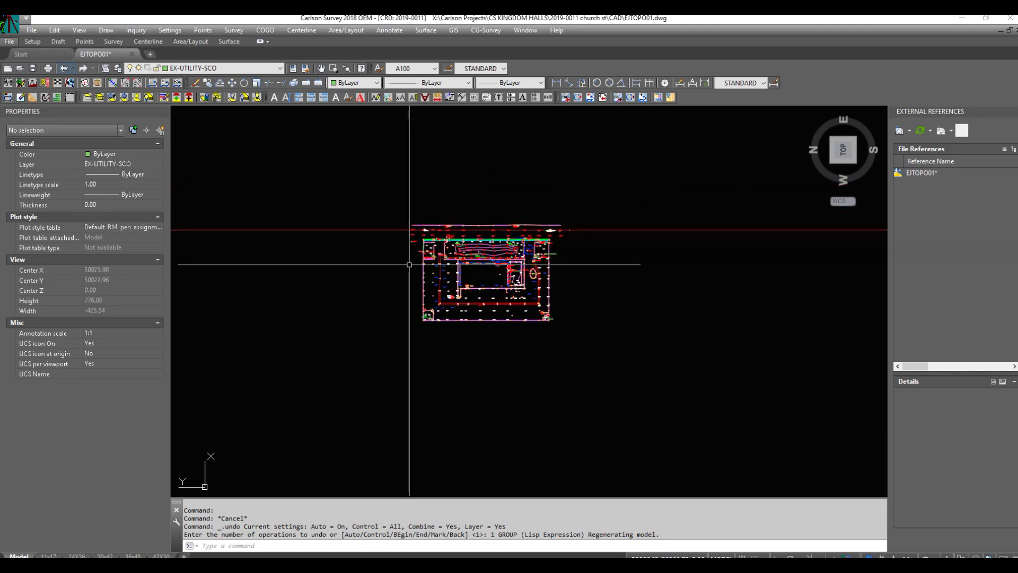
pyautogui.scroll(6, 404, 227)
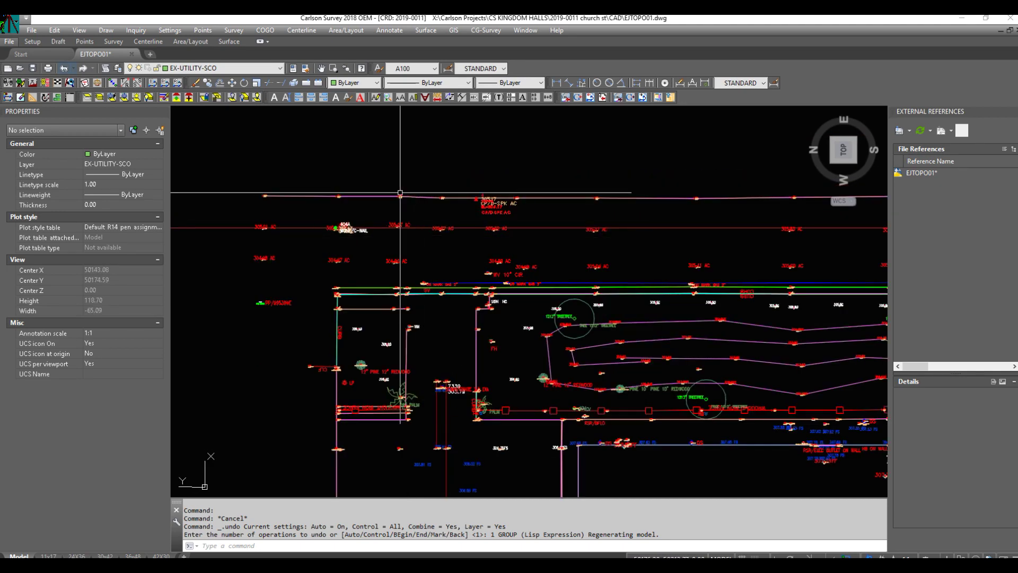
pyautogui.scroll(3, 400, 193)
pyautogui.scroll(-5, 302, 164)
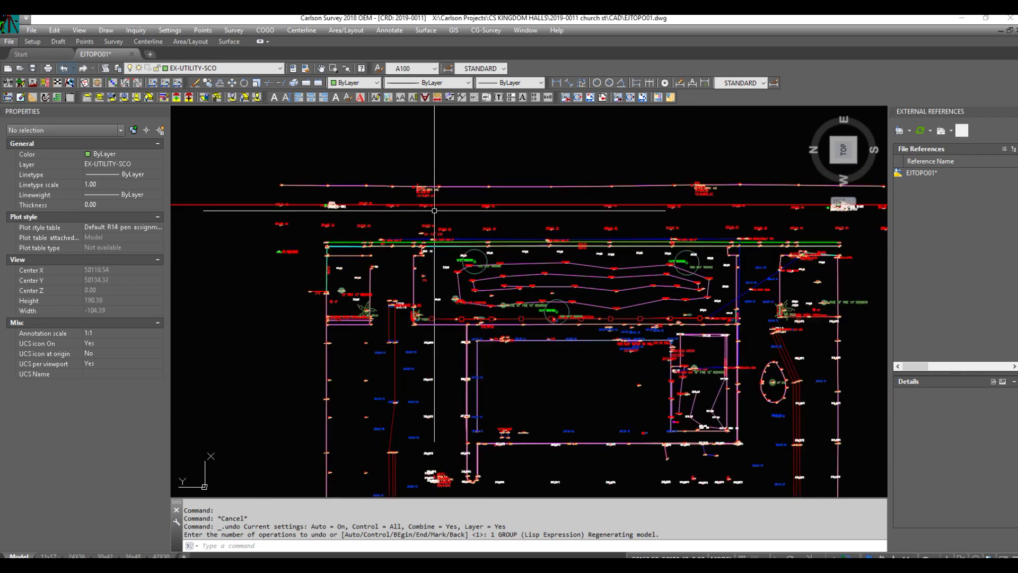
pyautogui.scroll(-2, 434, 211)
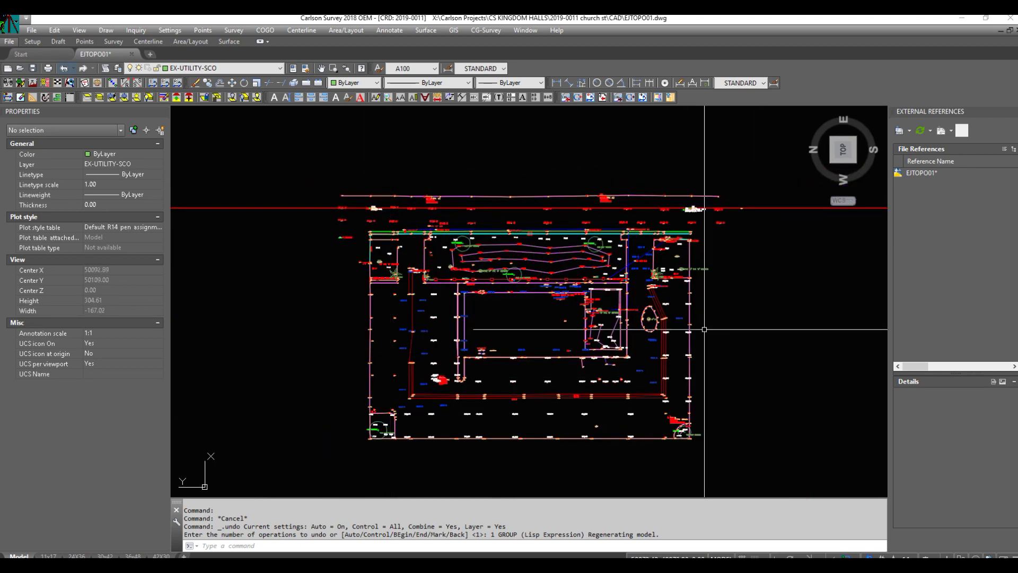
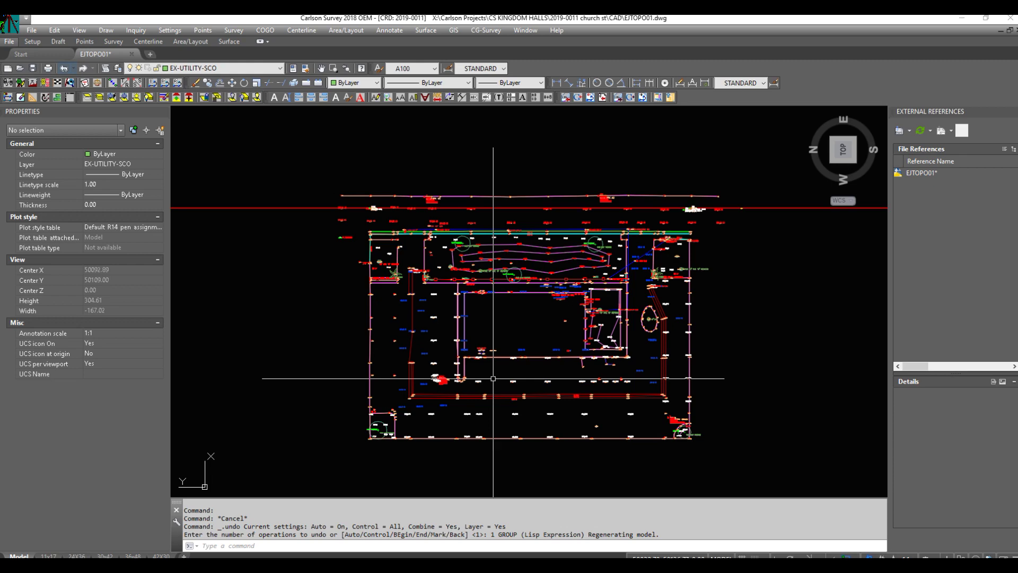
# Zoom in and out around the church site to check the tree labels.
pyautogui.scroll(15, 483, 314)
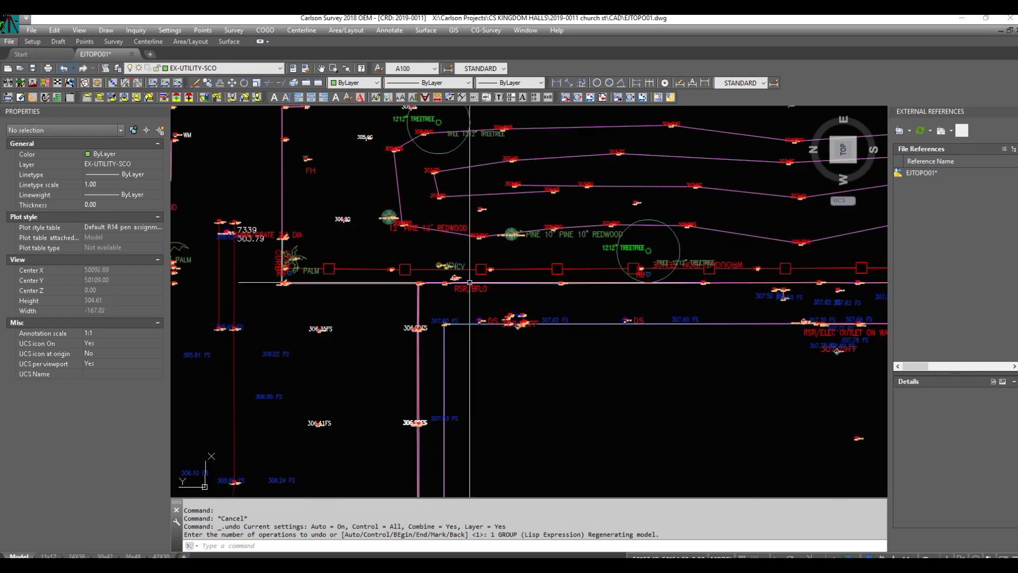
pyautogui.scroll(-6, 451, 317)
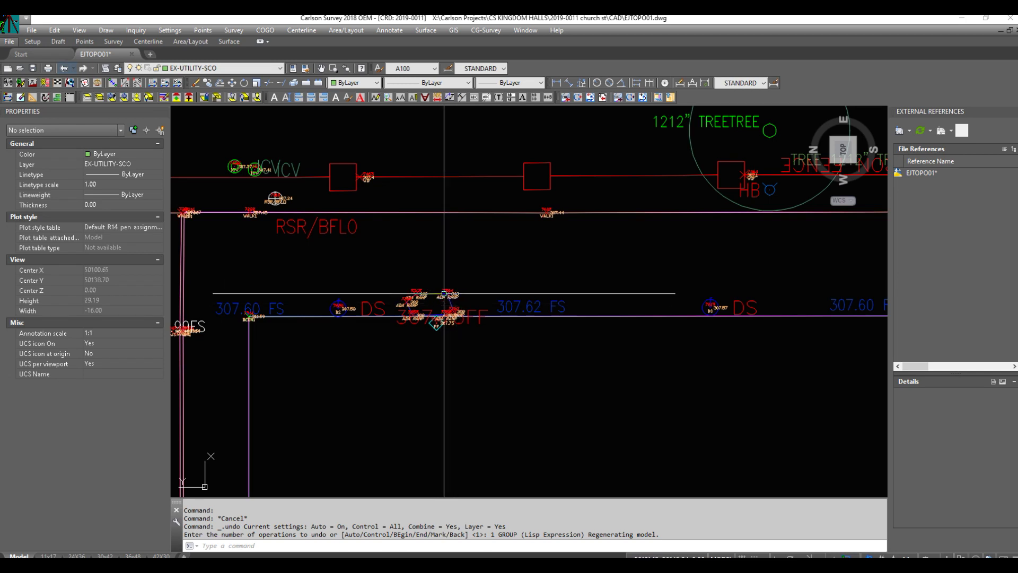
pyautogui.scroll(6, 451, 292)
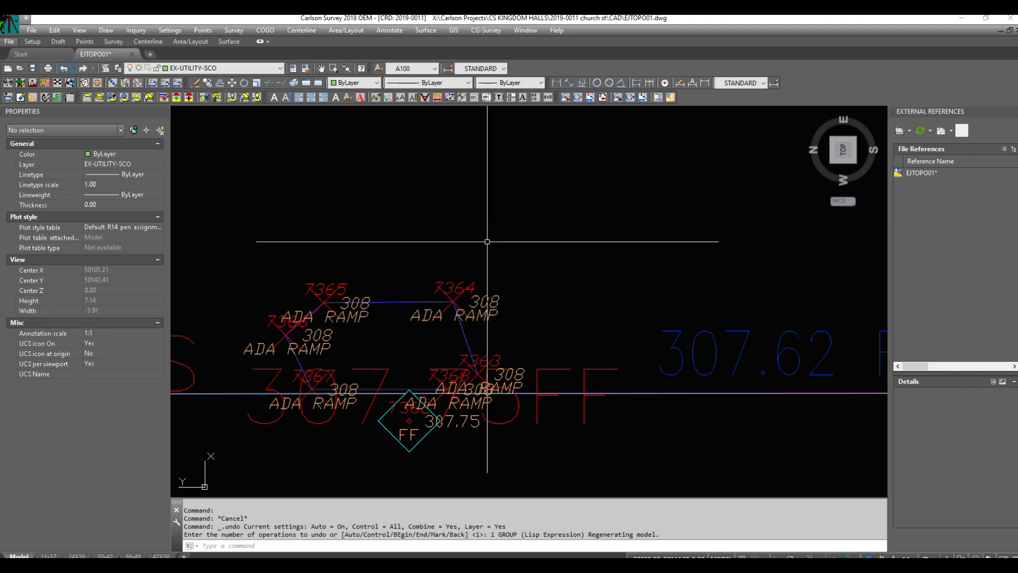
pyautogui.scroll(-10, 488, 236)
pyautogui.scroll(-3, 400, 250)
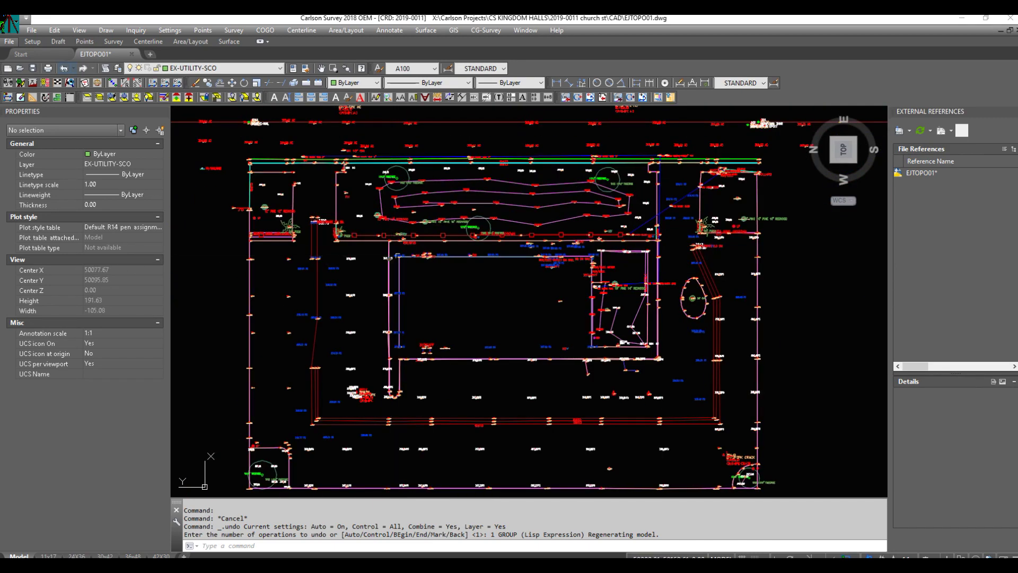
pyautogui.scroll(1, 272, 228)
pyautogui.scroll(10, 373, 264)
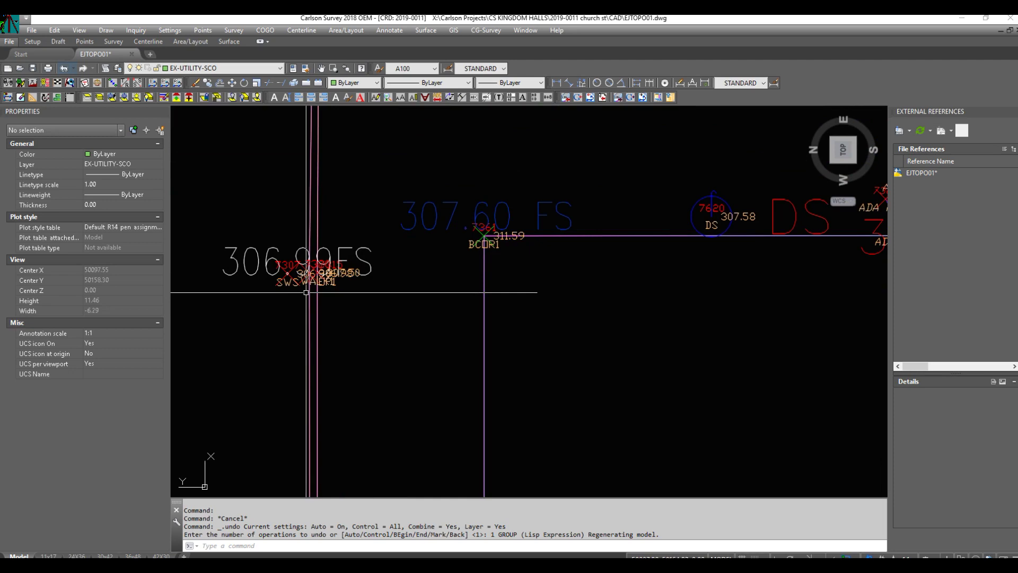
pyautogui.scroll(-3, 248, 285)
pyautogui.scroll(5, 479, 241)
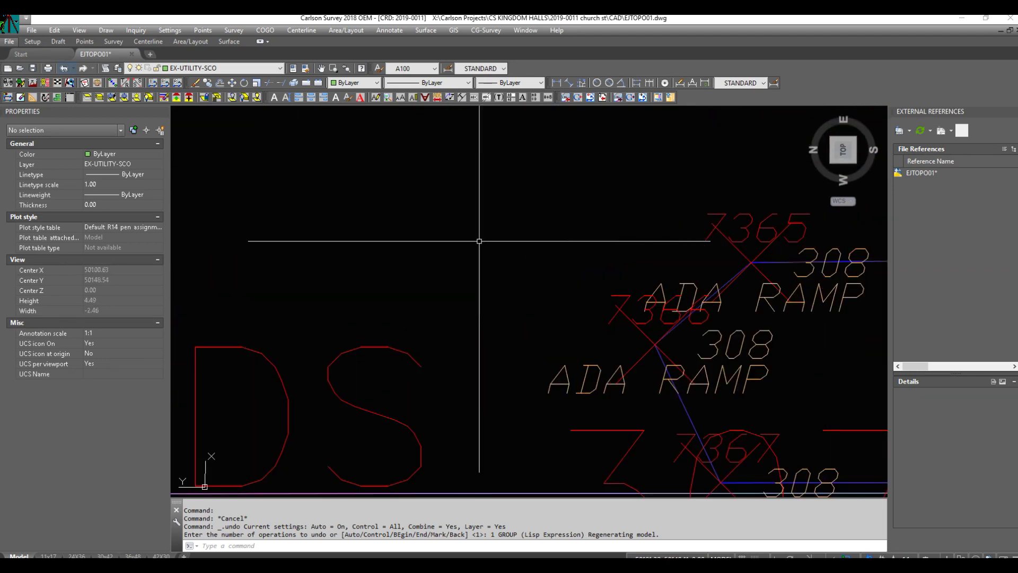
pyautogui.scroll(-10, 416, 241)
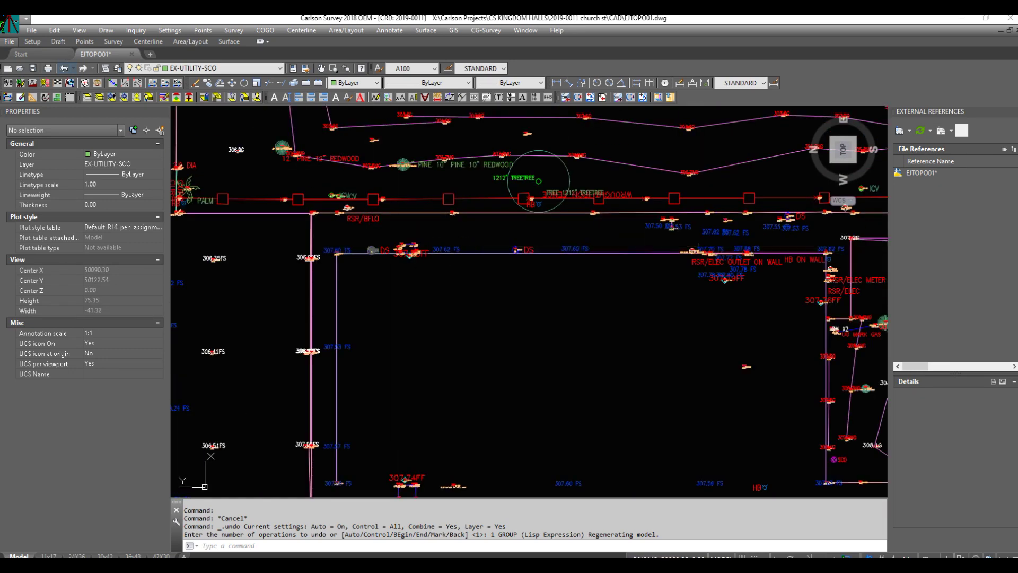
pyautogui.scroll(6, 685, 248)
pyautogui.scroll(-10, 370, 284)
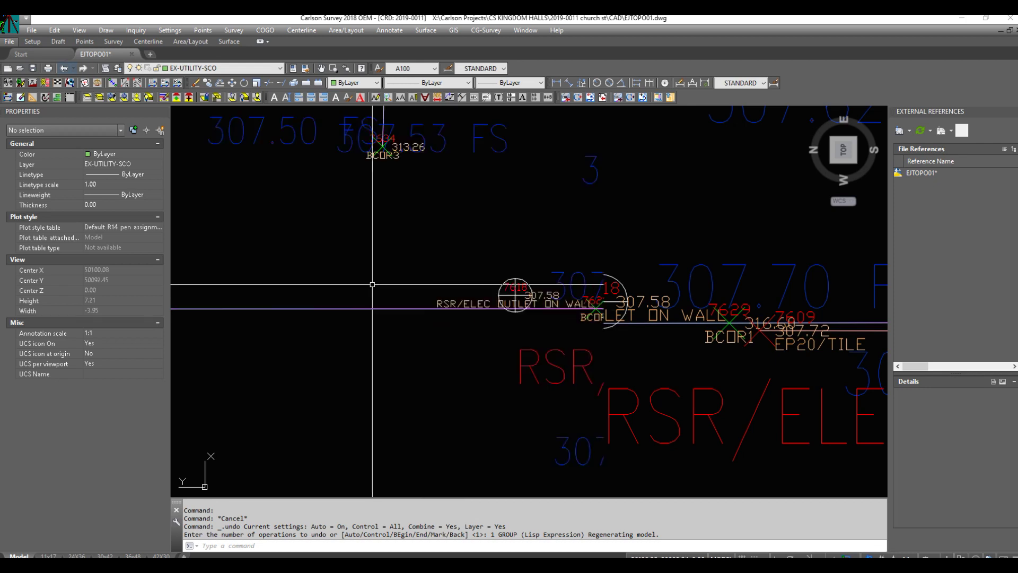
pyautogui.scroll(10, 429, 233)
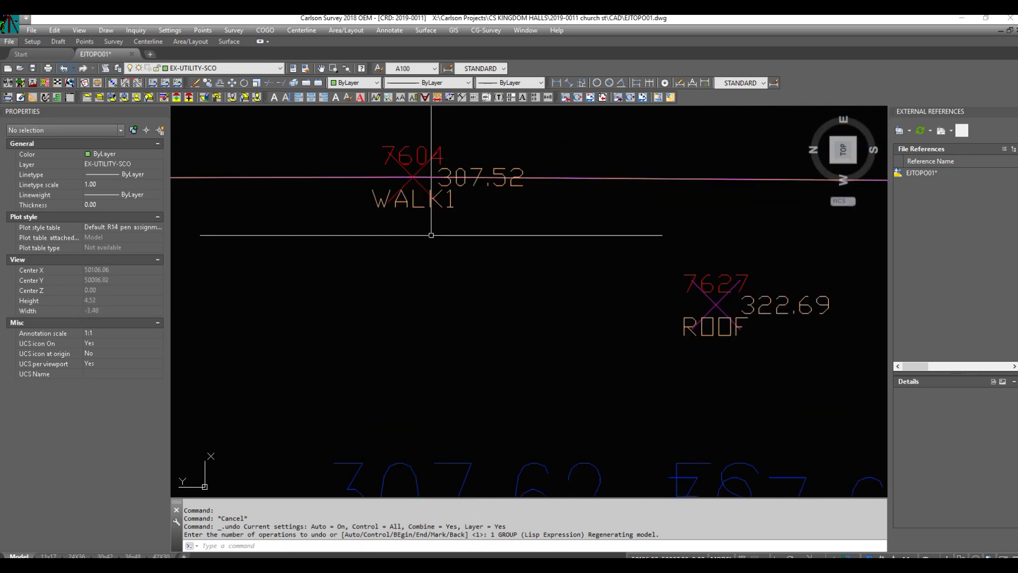
pyautogui.scroll(-8, 429, 235)
pyautogui.scroll(-4, 446, 256)
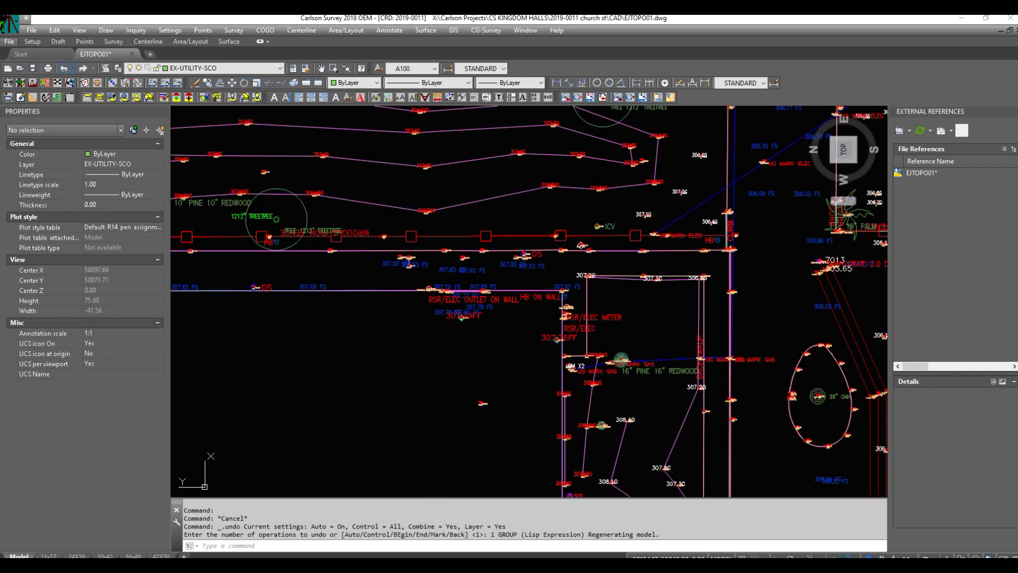
pyautogui.scroll(8, 731, 240)
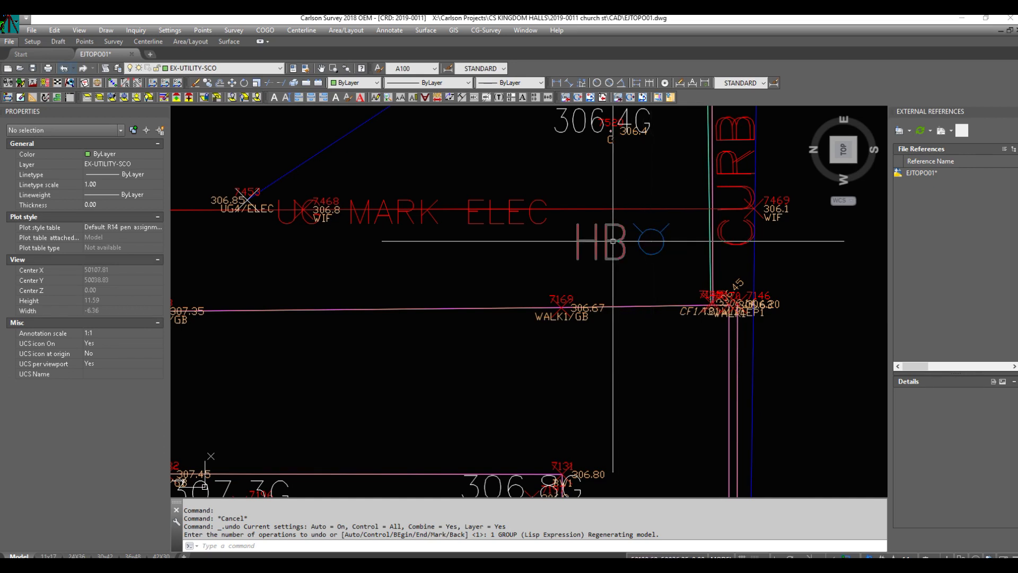
pyautogui.scroll(-4, 623, 233)
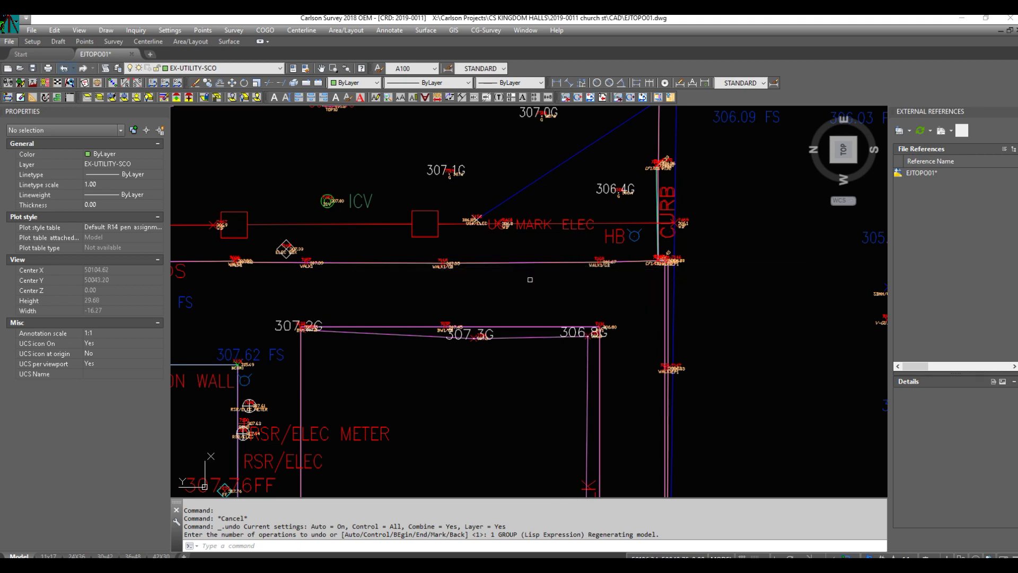
pyautogui.scroll(-8, 450, 270)
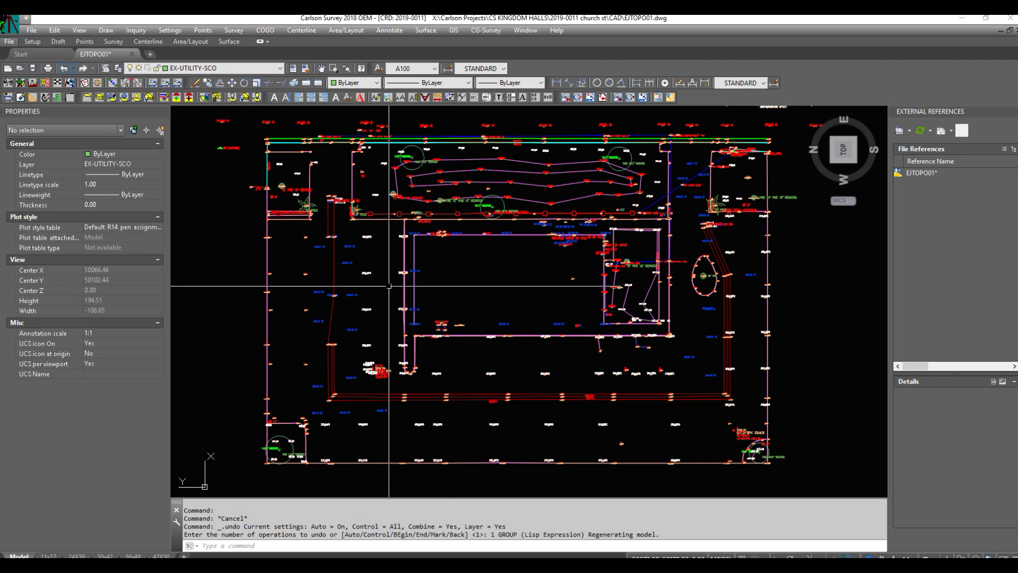
pyautogui.scroll(-2, 434, 288)
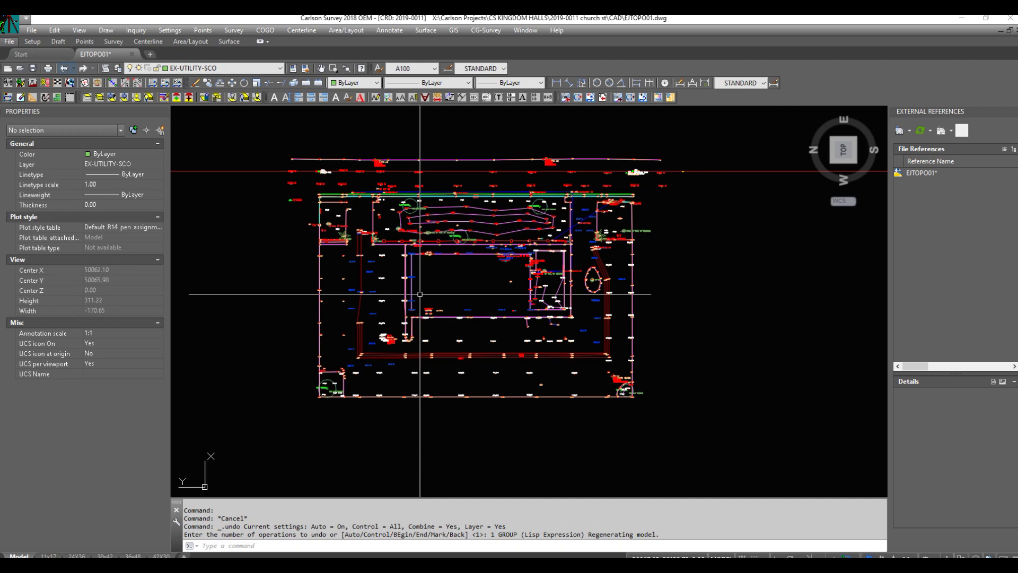
# Zoom out to the full church site and save EJTOPO01.dwg.
pyautogui.scroll(8, 606, 233)
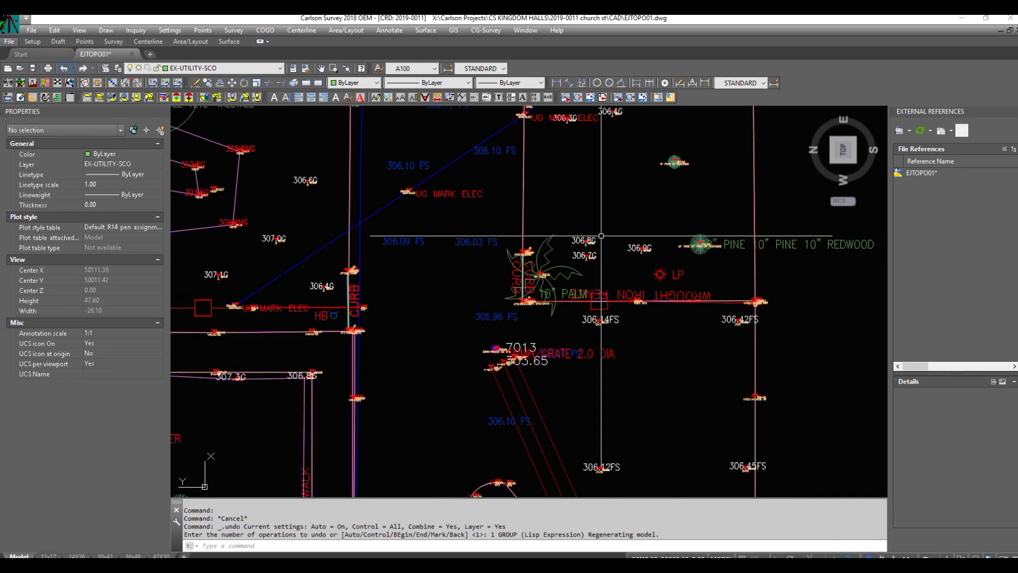
pyautogui.scroll(-12, 607, 234)
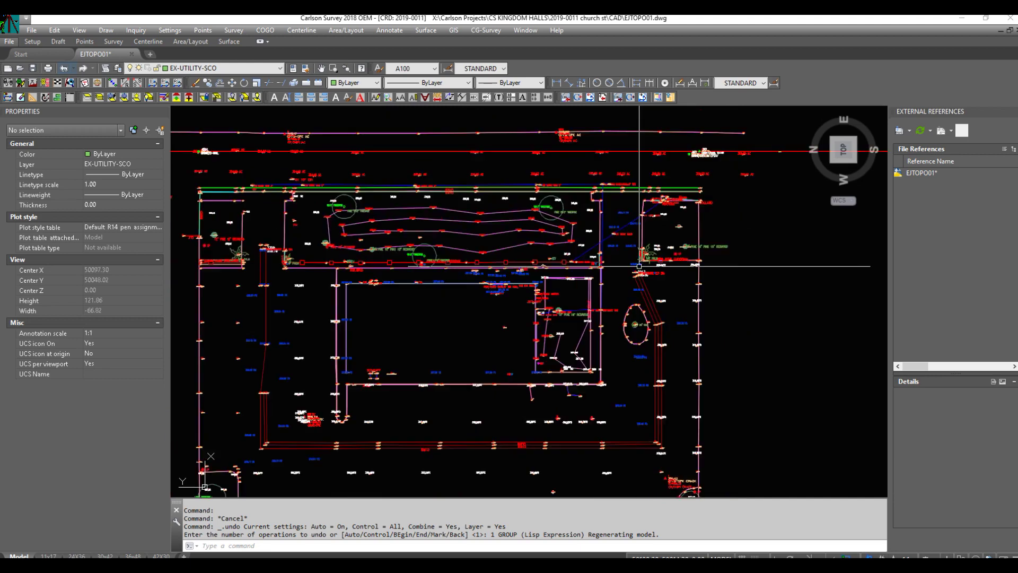
pyautogui.scroll(10, 578, 351)
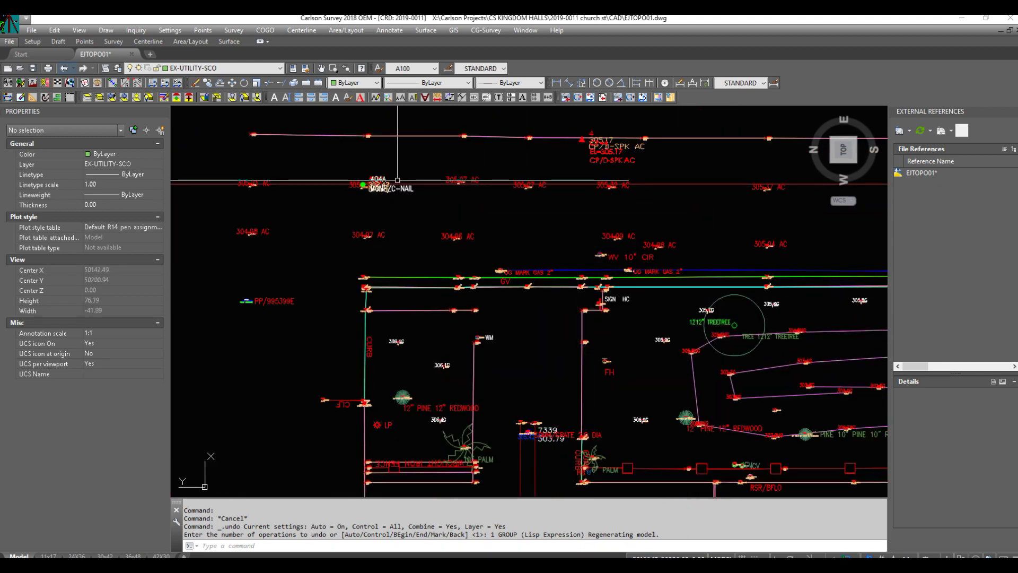
pyautogui.scroll(-5, 397, 181)
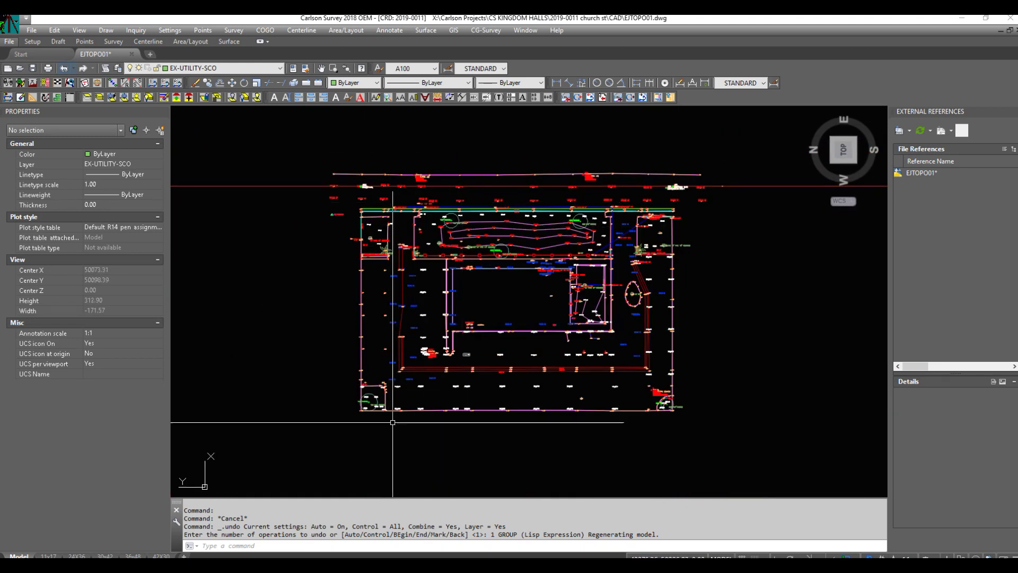
pyautogui.scroll(4, 352, 399)
pyautogui.scroll(-6, 332, 380)
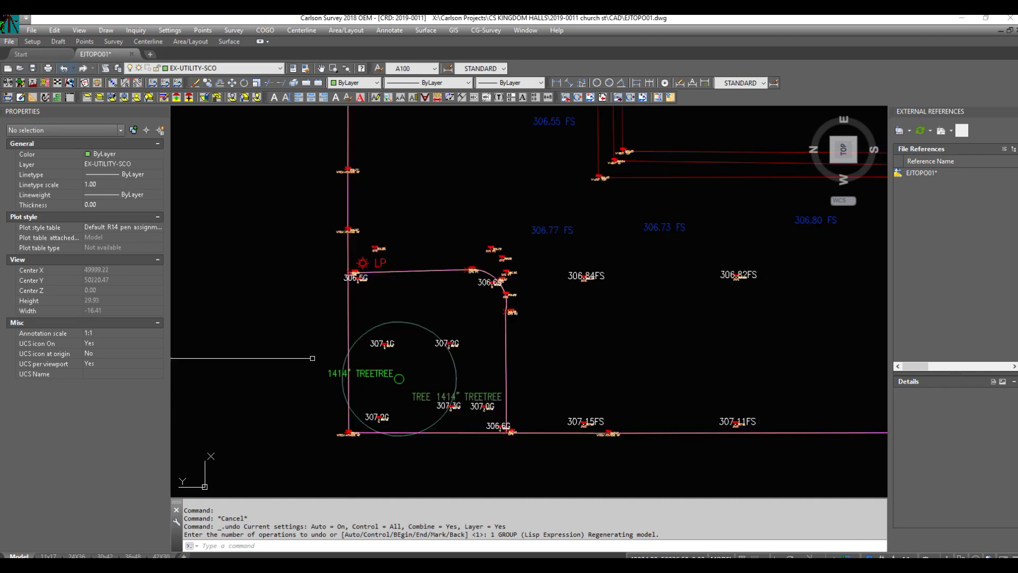
pyautogui.scroll(10, 331, 372)
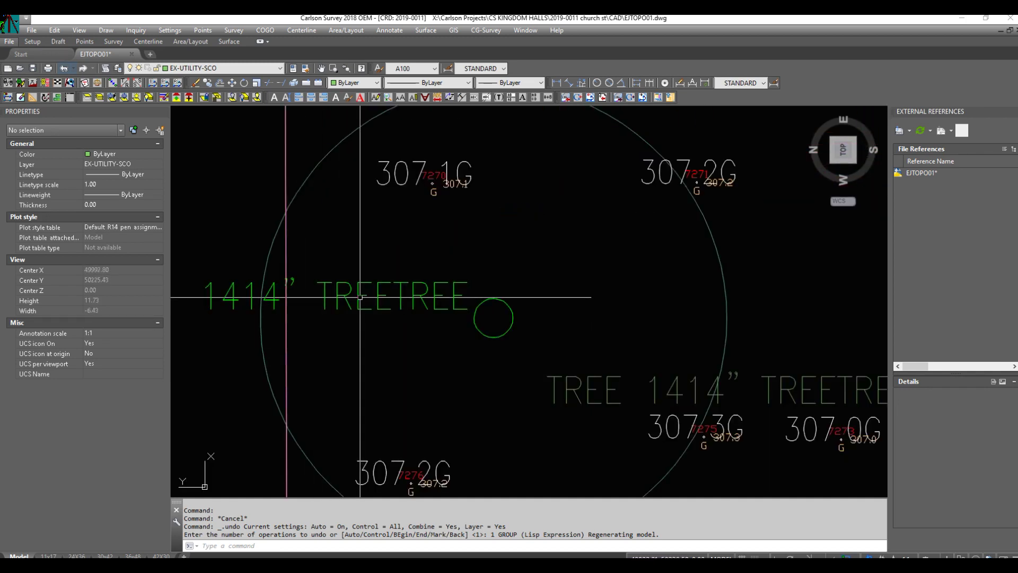
pyautogui.scroll(-4, 358, 299)
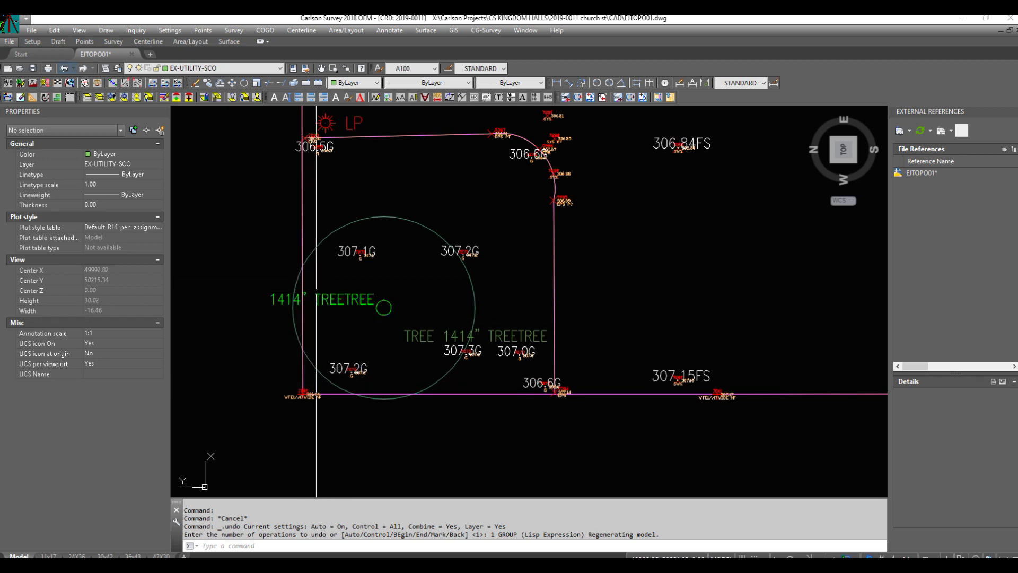
pyautogui.scroll(-6, 290, 353)
pyautogui.scroll(-4, 290, 353)
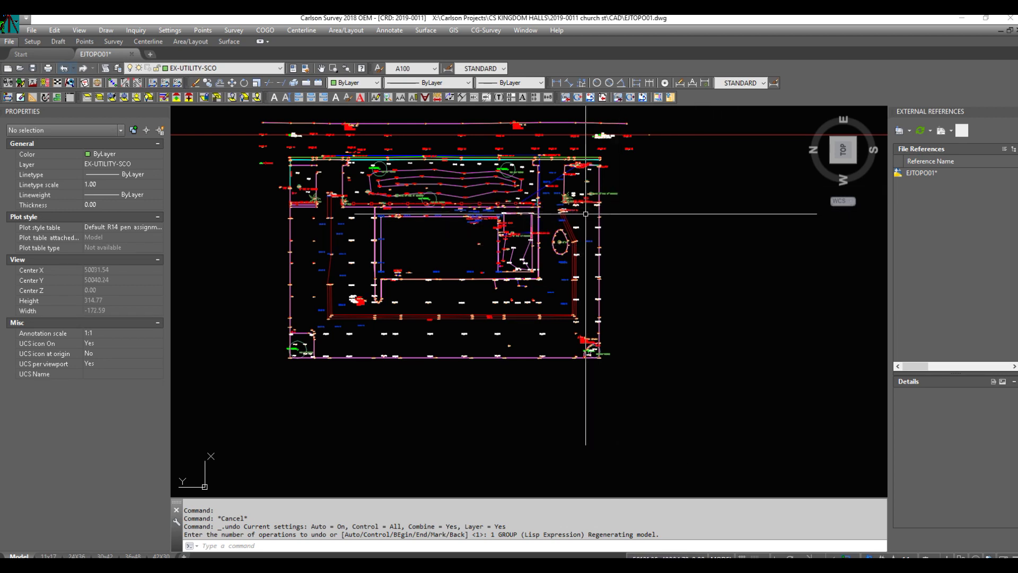
pyautogui.click(33, 69)
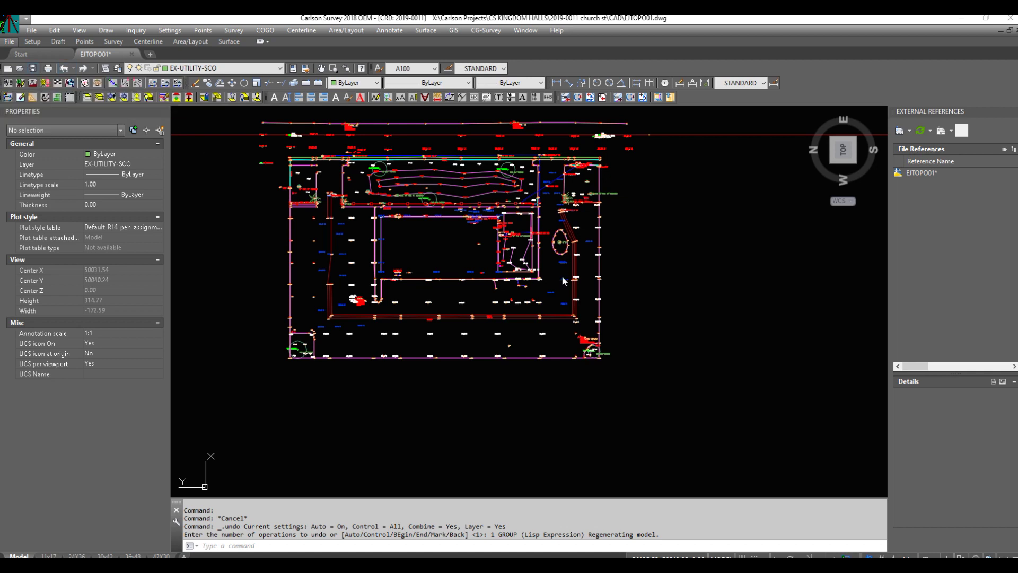